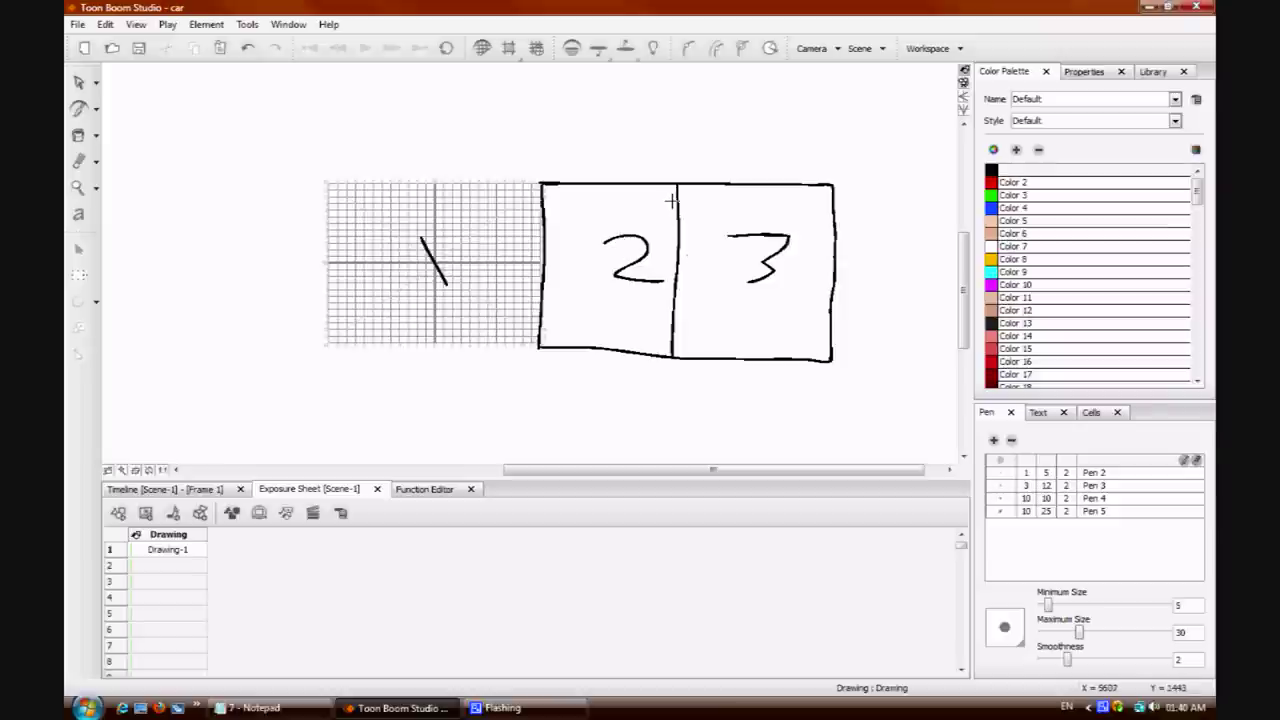
Sketch small cloud shapes across the borders between panels 2 and 3 and panels 1 and 2.
{"action": "mouse_move", "coordinate": [668, 195]}
{"action": "left_mouse_down"}
{"action": "mouse_move", "coordinate": [680, 208]}
{"action": "mouse_move", "coordinate": [705, 200]}
{"action": "mouse_move", "coordinate": [652, 190]}
{"action": "mouse_move", "coordinate": [655, 200]}
{"action": "left_mouse_up"}
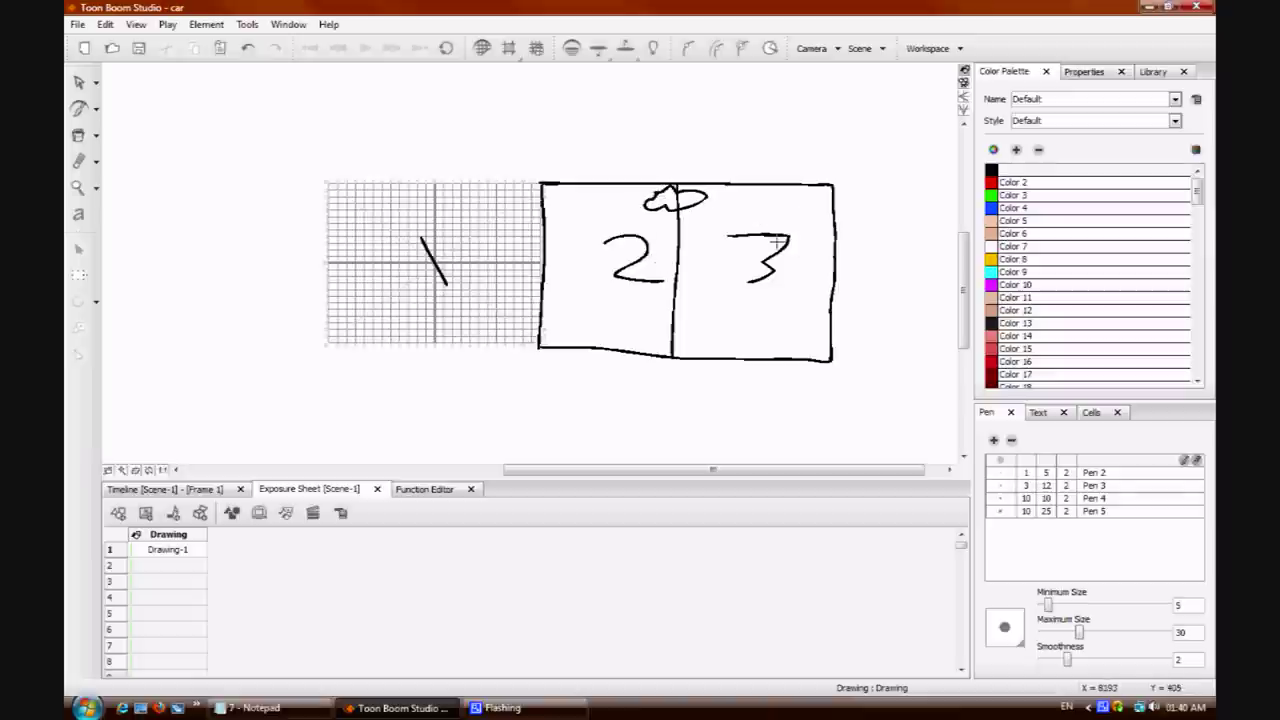
{"action": "mouse_move", "coordinate": [543, 188]}
{"action": "left_mouse_down"}
{"action": "mouse_move", "coordinate": [507, 210]}
{"action": "mouse_move", "coordinate": [555, 210]}
{"action": "mouse_move", "coordinate": [550, 188]}
{"action": "mouse_move", "coordinate": [553, 224]}
{"action": "left_mouse_up"}
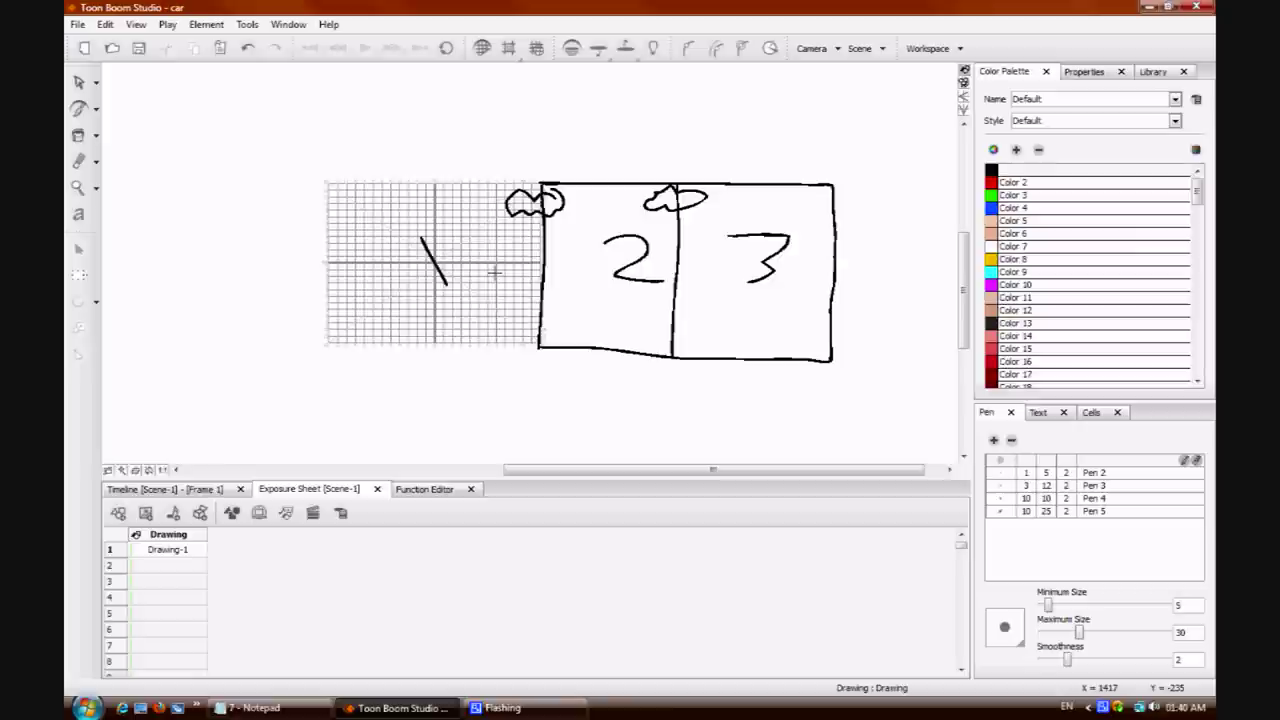
Select the whole numbered panel sketch and delete it.
{"action": "left_click", "coordinate": [79, 82]}
{"action": "mouse_move", "coordinate": [848, 148]}
{"action": "left_mouse_down"}
{"action": "mouse_move", "coordinate": [326, 394]}
{"action": "mouse_move", "coordinate": [325, 410]}
{"action": "left_mouse_up"}
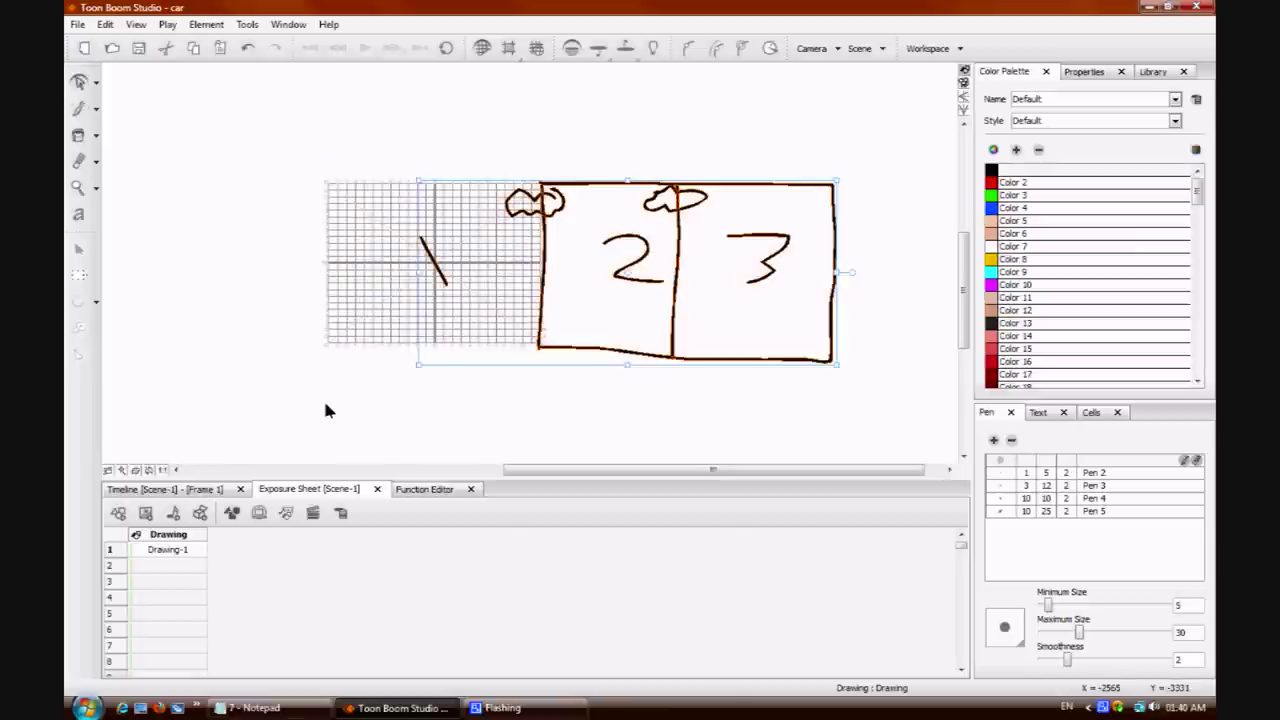
{"action": "key", "text": "Delete"}
Draw a black (Color 1) rectangle outlining the full extent of the drawing grid.
{"action": "key", "text": "2"}
{"action": "key", "text": "2"}
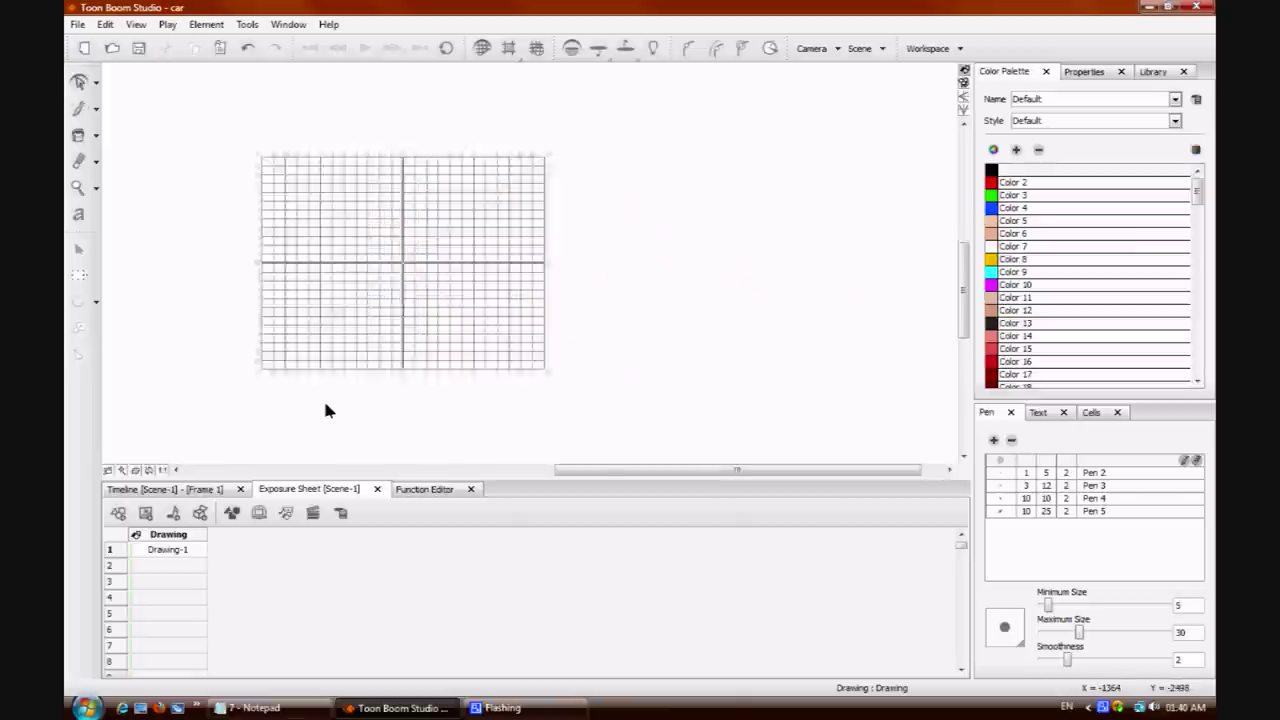
{"action": "left_click_drag", "start_coordinate": [630, 475], "coordinate": [366, 476]}
{"action": "key", "text": "2"}
{"action": "key", "text": "1"}
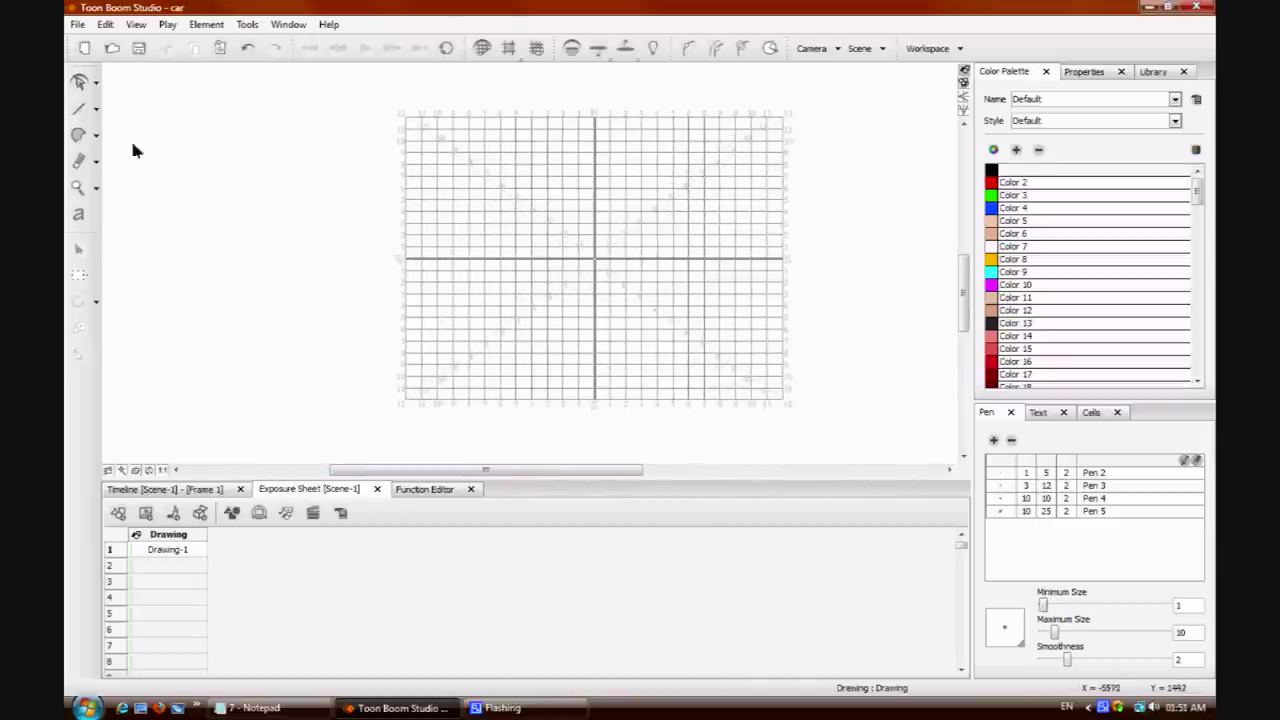
{"action": "left_click", "coordinate": [95, 108]}
{"action": "left_click", "coordinate": [150, 147]}
{"action": "left_click", "coordinate": [1086, 172]}
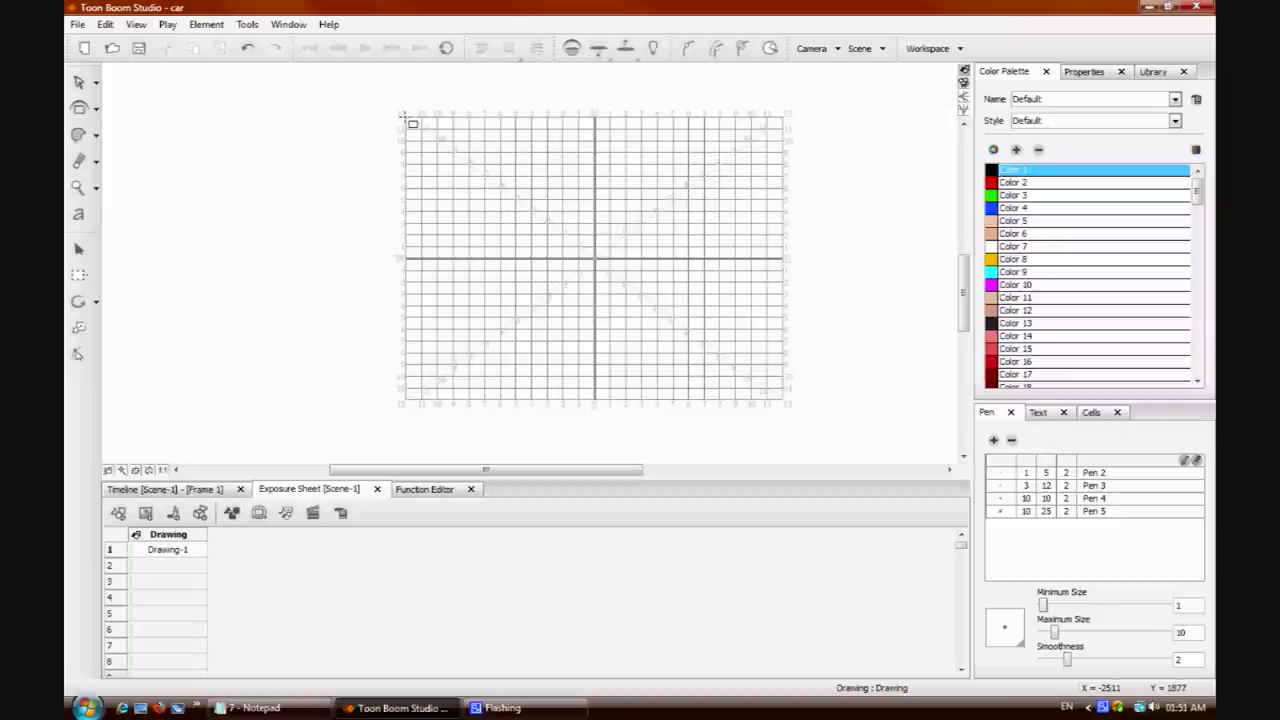
{"action": "key", "text": "2"}
{"action": "left_click_drag", "start_coordinate": [365, 82], "coordinate": [423, 95]}
{"action": "left_click_drag", "start_coordinate": [498, 115], "coordinate": [868, 457]}
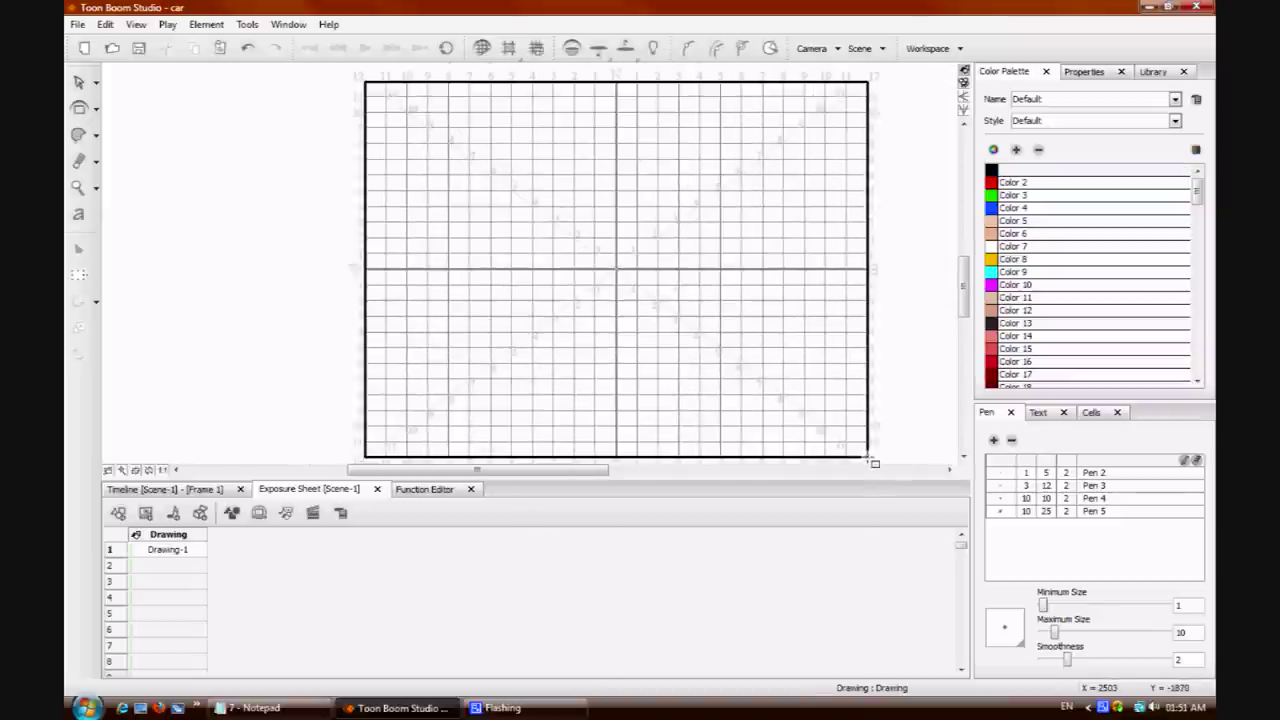
Draw two parallel horizontal lines across the frame just below the grid's centre line, forming a narrow strip.
{"action": "left_click", "coordinate": [95, 108]}
{"action": "left_click", "coordinate": [150, 185]}
{"action": "mouse_move", "coordinate": [366, 300]}
{"action": "left_mouse_down"}
{"action": "mouse_move", "coordinate": [808, 317]}
{"action": "mouse_move", "coordinate": [868, 300]}
{"action": "left_mouse_up"}
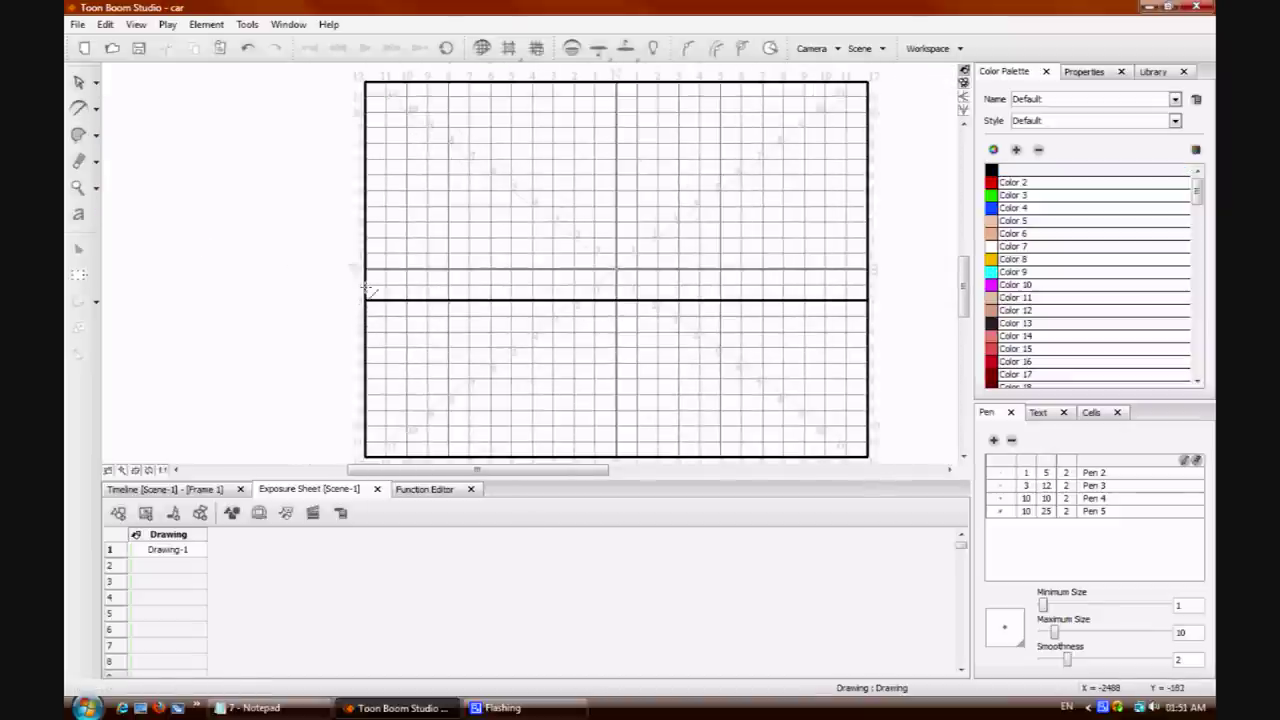
{"action": "left_click_drag", "start_coordinate": [366, 276], "coordinate": [868, 277]}
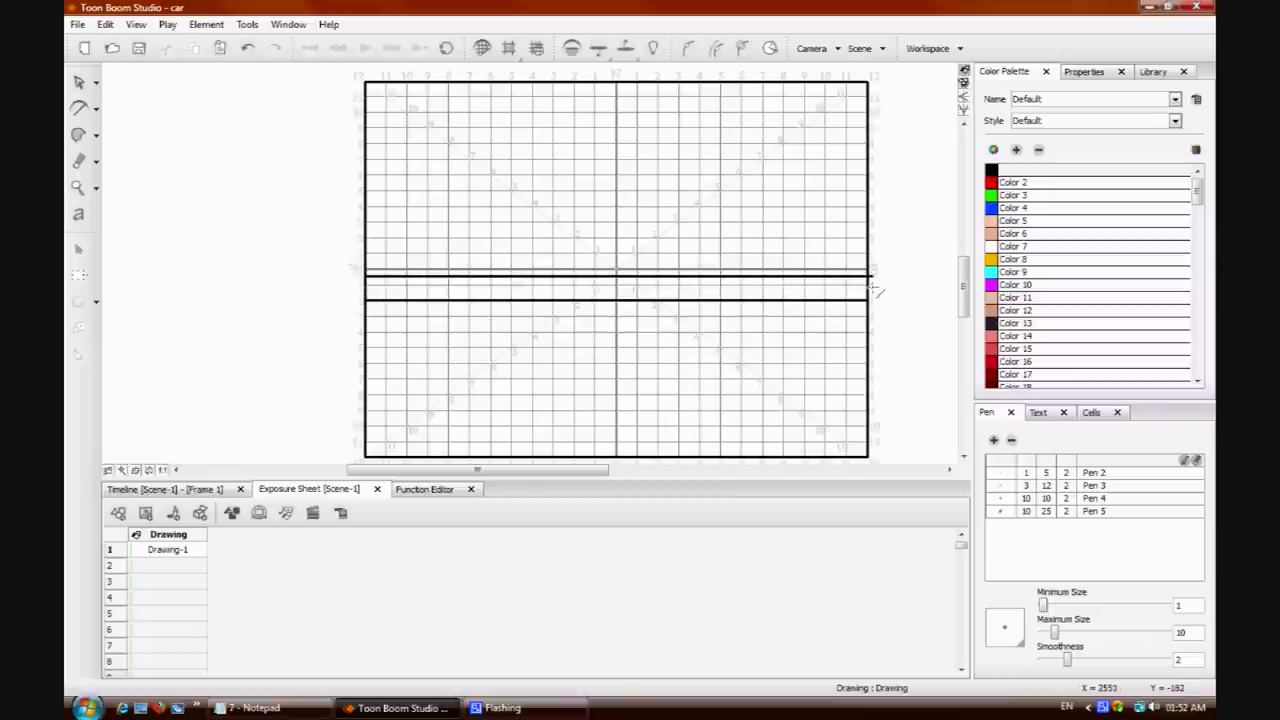
Draw small rectangles side by side at the left end of the strip, matching its height.
{"action": "left_click", "coordinate": [94, 110]}
{"action": "left_click", "coordinate": [135, 168]}
{"action": "left_click_drag", "start_coordinate": [366, 278], "coordinate": [387, 298]}
{"action": "key", "text": "2"}
{"action": "mouse_move", "coordinate": [277, 289]}
{"action": "left_mouse_down"}
{"action": "mouse_move", "coordinate": [385, 311]}
{"action": "mouse_move", "coordinate": [280, 326]}
{"action": "mouse_move", "coordinate": [368, 359]}
{"action": "mouse_move", "coordinate": [357, 358]}
{"action": "left_mouse_up"}
Select the small rectangles and place copies of them farther along the strip.
{"action": "left_click", "coordinate": [79, 82]}
{"action": "left_click", "coordinate": [398, 352], "text": "shift"}
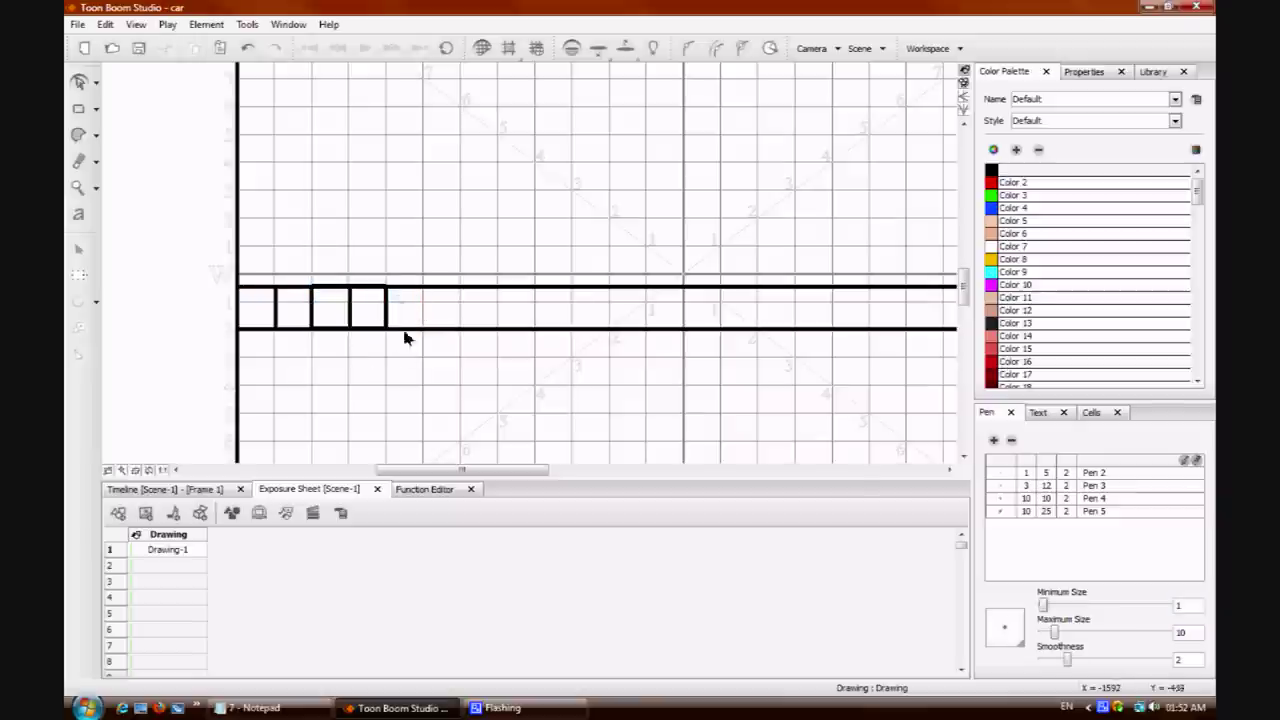
{"action": "left_click", "coordinate": [277, 328], "text": "shift"}
{"action": "left_click_drag", "start_coordinate": [313, 323], "coordinate": [463, 329]}
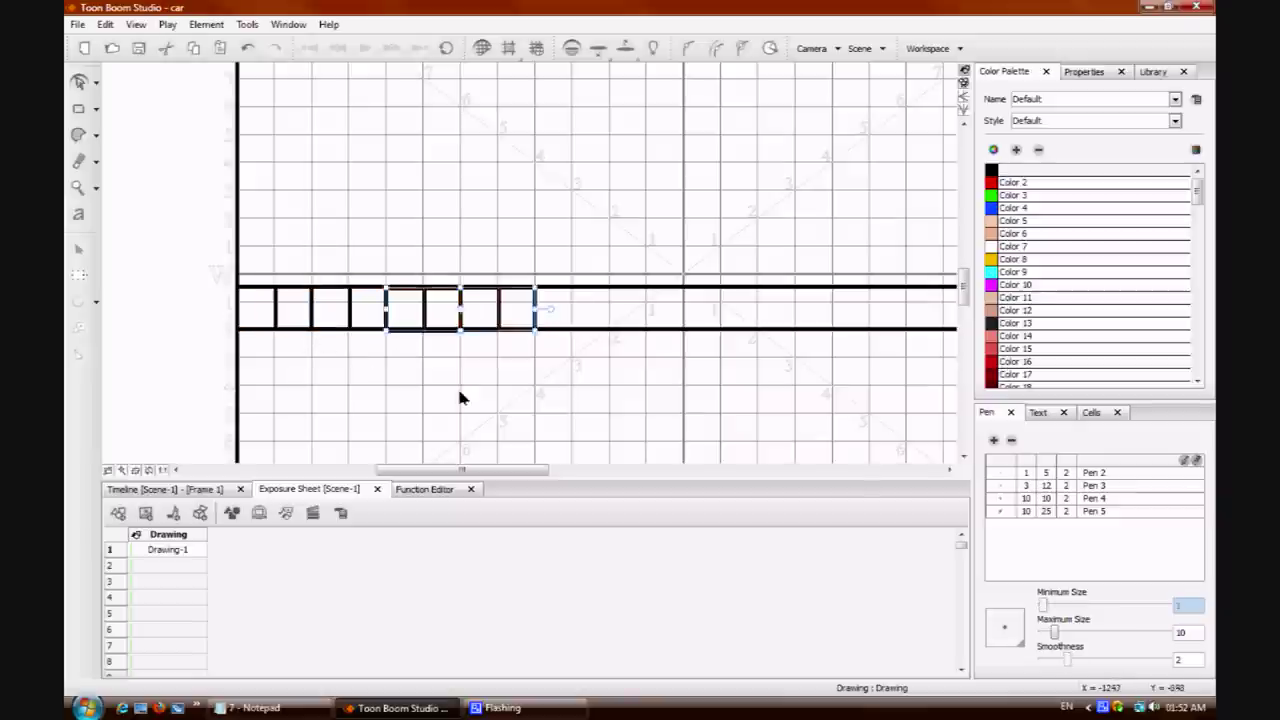
{"action": "mouse_move", "coordinate": [575, 305]}
{"action": "left_mouse_down"}
{"action": "mouse_move", "coordinate": [266, 318]}
{"action": "mouse_move", "coordinate": [572, 314]}
{"action": "left_mouse_up"}
{"action": "key", "text": "ctrl+c"}
{"action": "key", "text": "ctrl+v"}
{"action": "left_click", "coordinate": [570, 345]}
Copy the row of small rectangles and place it end to end to fill the rest of the strip.
{"action": "left_click_drag", "start_coordinate": [531, 470], "coordinate": [610, 470]}
{"action": "left_click_drag", "start_coordinate": [729, 306], "coordinate": [165, 312]}
{"action": "key", "text": "ctrl+c"}
{"action": "key", "text": "ctrl+v"}
{"action": "left_click_drag", "start_coordinate": [187, 318], "coordinate": [706, 318]}
{"action": "left_click_drag", "start_coordinate": [580, 470], "coordinate": [736, 470]}
{"action": "left_click_drag", "start_coordinate": [454, 315], "coordinate": [731, 316]}
Delete the surplus small rectangles extending past the frame's right edge.
{"action": "left_click_drag", "start_coordinate": [808, 251], "coordinate": [803, 340]}
{"action": "key", "text": "Delete"}
{"action": "left_click_drag", "start_coordinate": [779, 470], "coordinate": [908, 470]}
{"action": "left_click_drag", "start_coordinate": [770, 290], "coordinate": [605, 325]}
{"action": "key", "text": "Delete"}
{"action": "left_click_drag", "start_coordinate": [817, 470], "coordinate": [600, 470]}
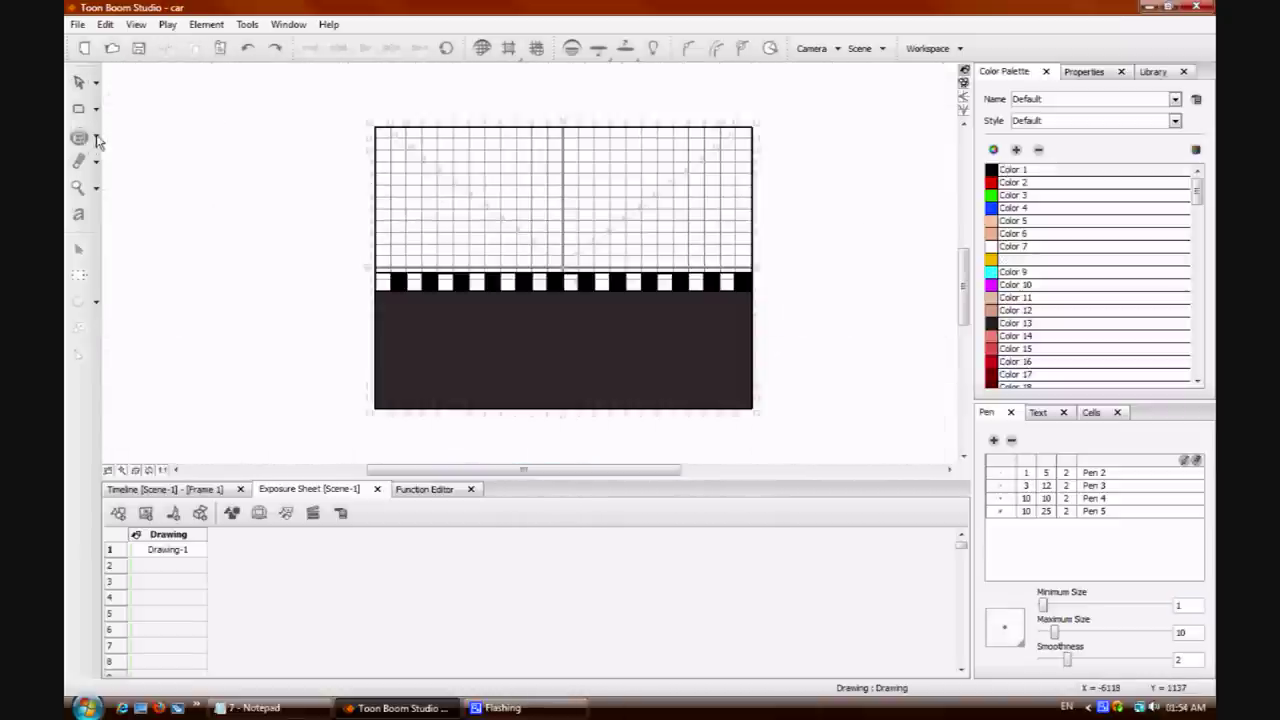
Fill all the white squares of the checkered strip with yellow using the Paint tool.
{"action": "left_click", "coordinate": [97, 140]}
{"action": "left_click", "coordinate": [127, 141]}
{"action": "key", "text": "z"}
{"action": "key", "text": "z"}
{"action": "left_click", "coordinate": [880, 296]}
{"action": "left_click", "coordinate": [826, 296]}
{"action": "left_click", "coordinate": [771, 295]}
{"action": "left_click", "coordinate": [713, 295]}
{"action": "left_click", "coordinate": [658, 296]}
{"action": "left_click", "coordinate": [603, 296]}
{"action": "left_click", "coordinate": [548, 296]}
{"action": "left_click", "coordinate": [491, 295]}
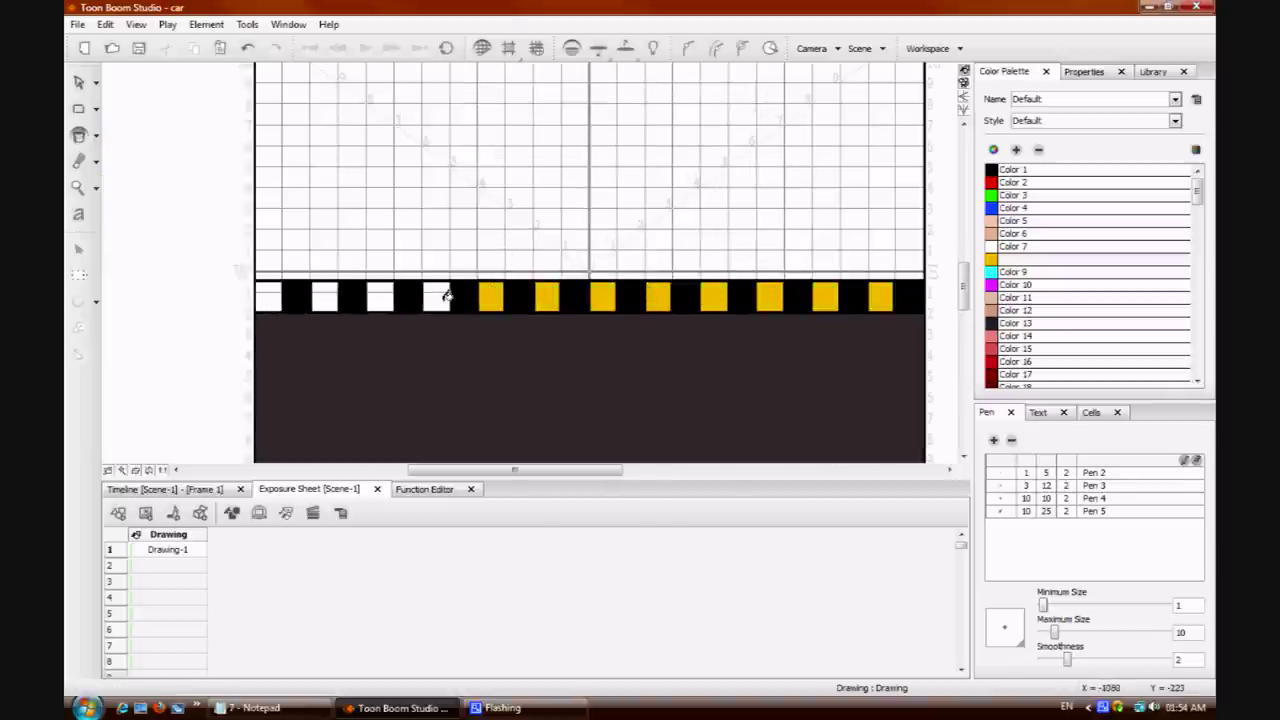
{"action": "left_click", "coordinate": [436, 296]}
{"action": "left_click", "coordinate": [380, 296]}
{"action": "left_click", "coordinate": [325, 296]}
{"action": "left_click", "coordinate": [270, 295]}
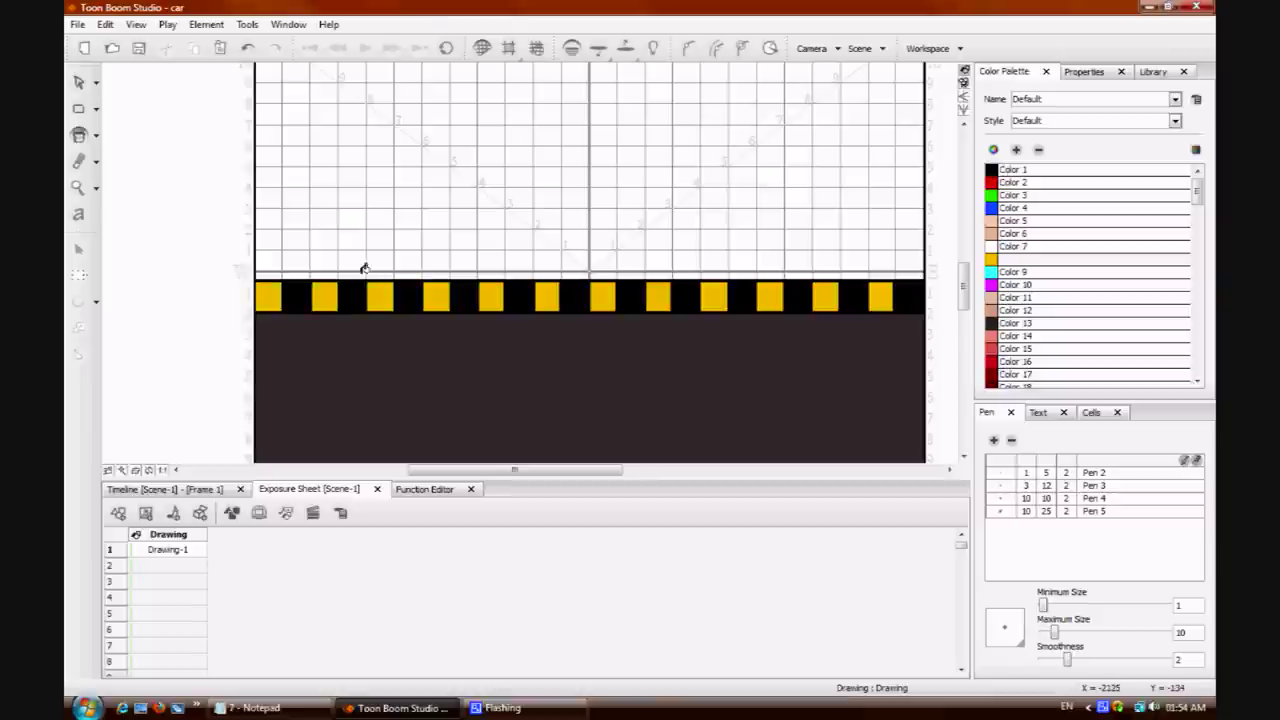
Draw a brownish horizontal line across the frame above the checkered strip and fill the band between them with Color 112.
{"action": "key", "text": "2"}
{"action": "key", "text": "1"}
{"action": "key", "text": "1"}
{"action": "scroll", "coordinate": [699, 222], "scroll_direction": "up", "scroll_amount": 1}
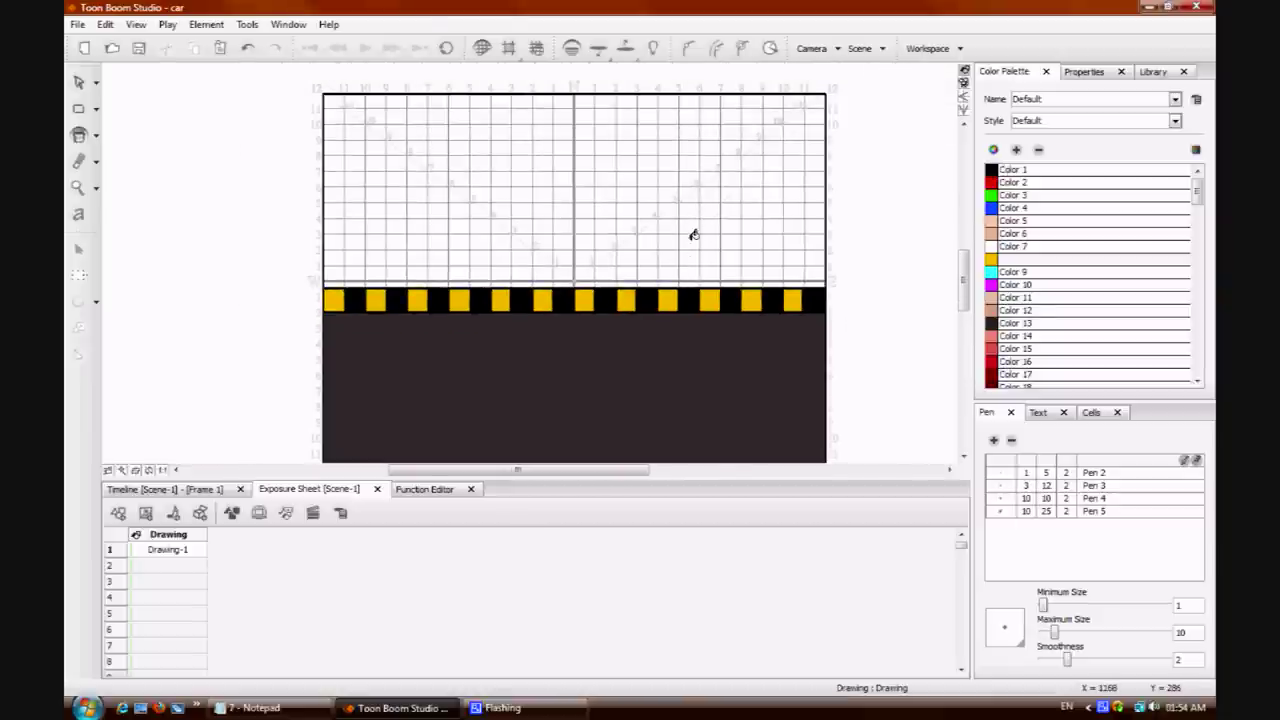
{"action": "key", "text": "2"}
{"action": "scroll", "coordinate": [694, 235], "scroll_direction": "up", "scroll_amount": 2}
{"action": "key", "text": "1"}
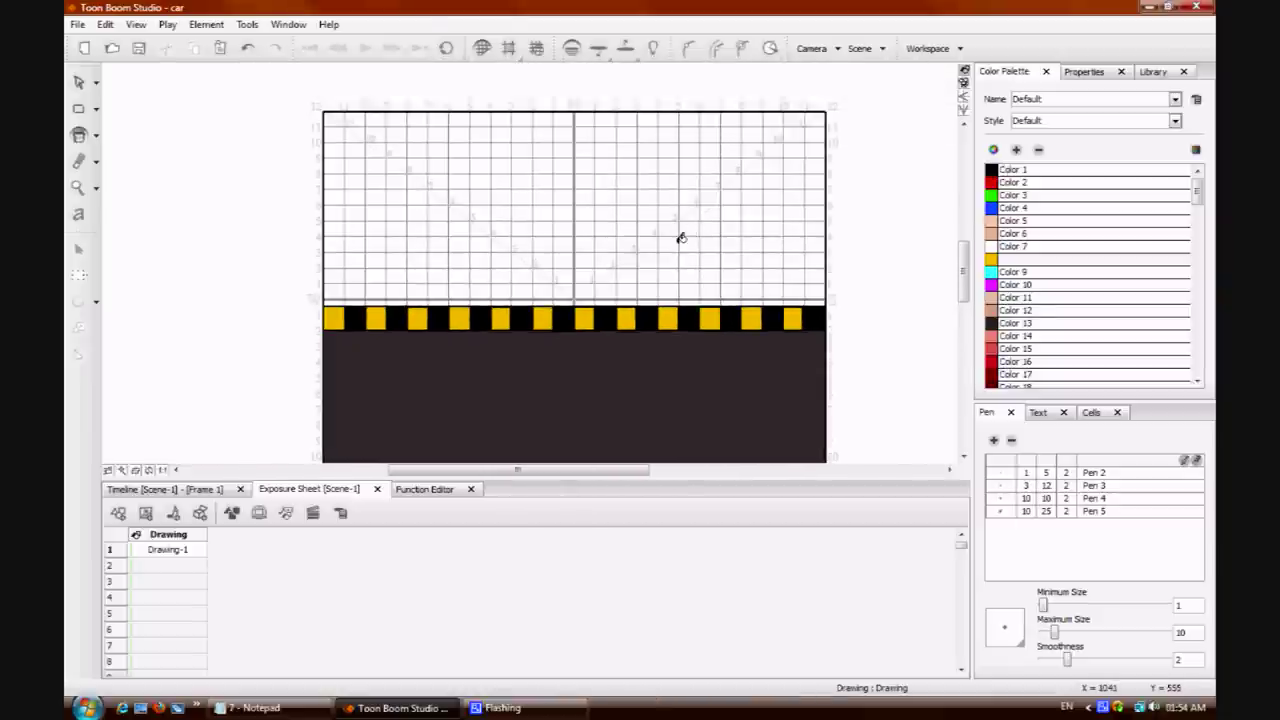
{"action": "left_click", "coordinate": [97, 114]}
{"action": "left_click", "coordinate": [148, 206]}
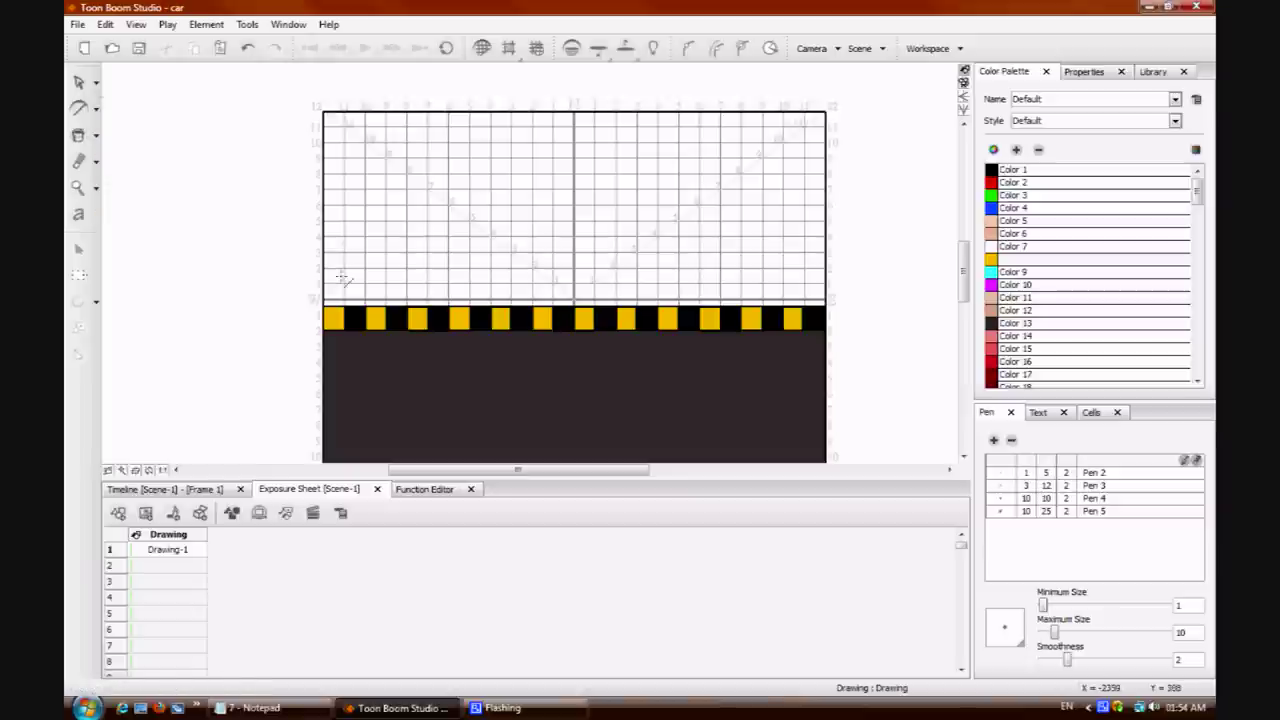
{"action": "left_click_drag", "start_coordinate": [325, 253], "coordinate": [850, 295]}
{"action": "key", "text": "ctrl+z"}
{"action": "left_click", "coordinate": [1096, 318]}
{"action": "left_click_drag", "start_coordinate": [1198, 208], "coordinate": [1200, 372]}
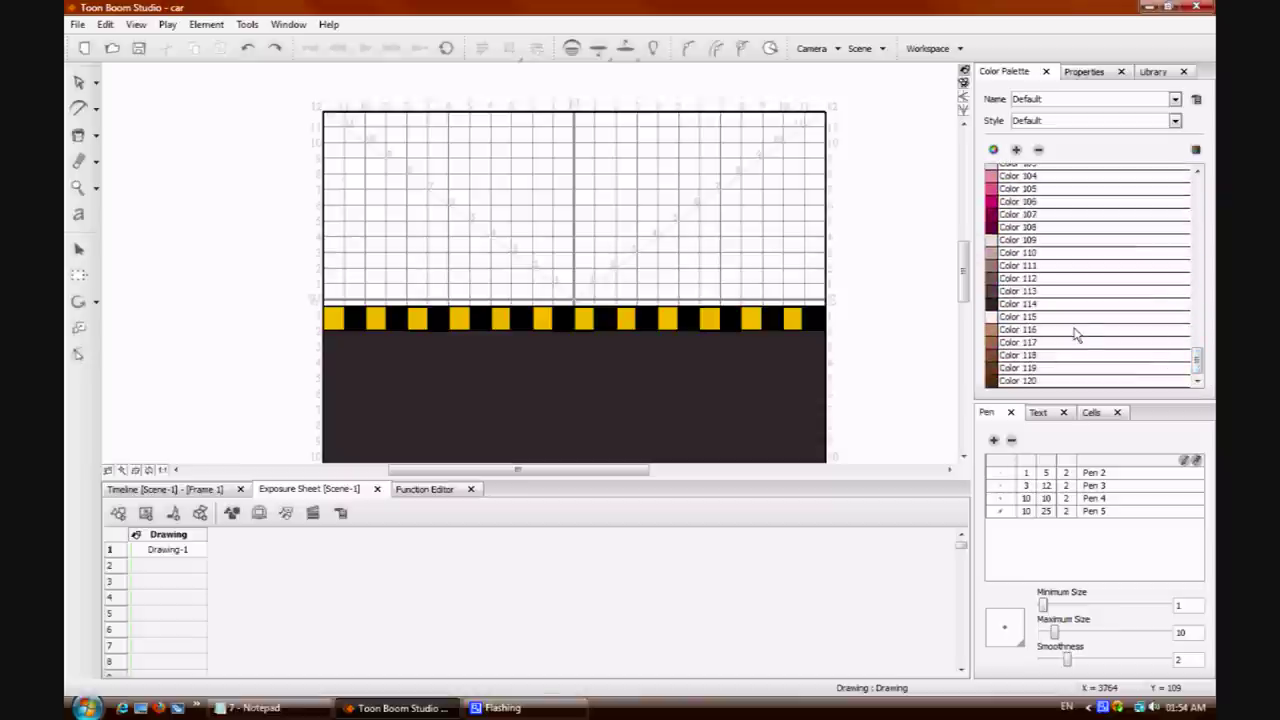
{"action": "left_click", "coordinate": [1043, 266]}
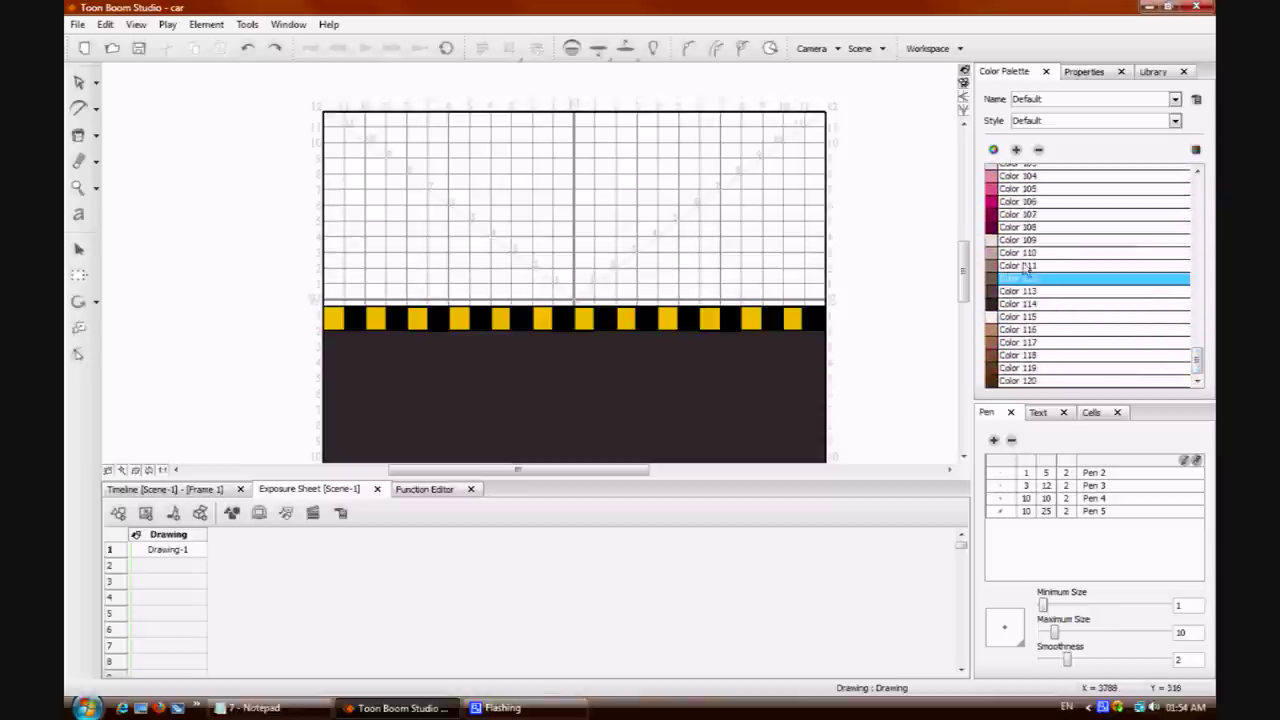
{"action": "mouse_move", "coordinate": [829, 258]}
{"action": "left_mouse_down"}
{"action": "mouse_move", "coordinate": [314, 229]}
{"action": "mouse_move", "coordinate": [332, 243]}
{"action": "left_mouse_up"}
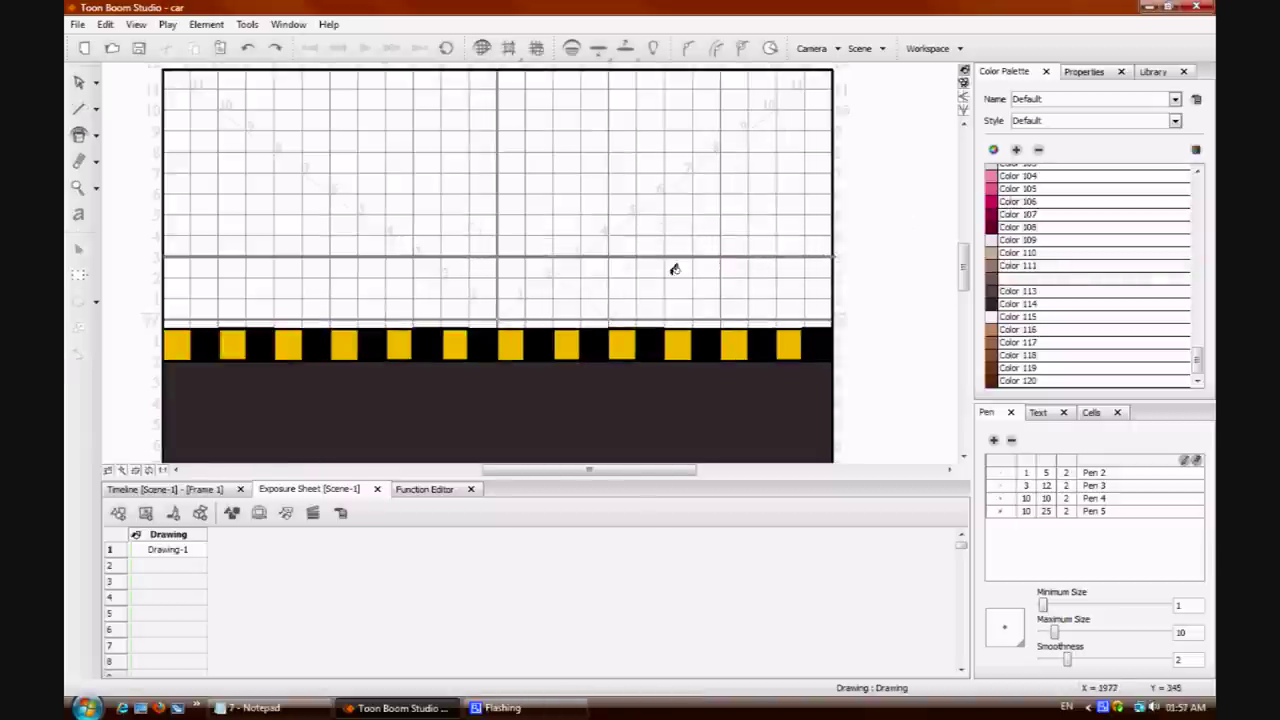
{"action": "left_click", "coordinate": [294, 276]}
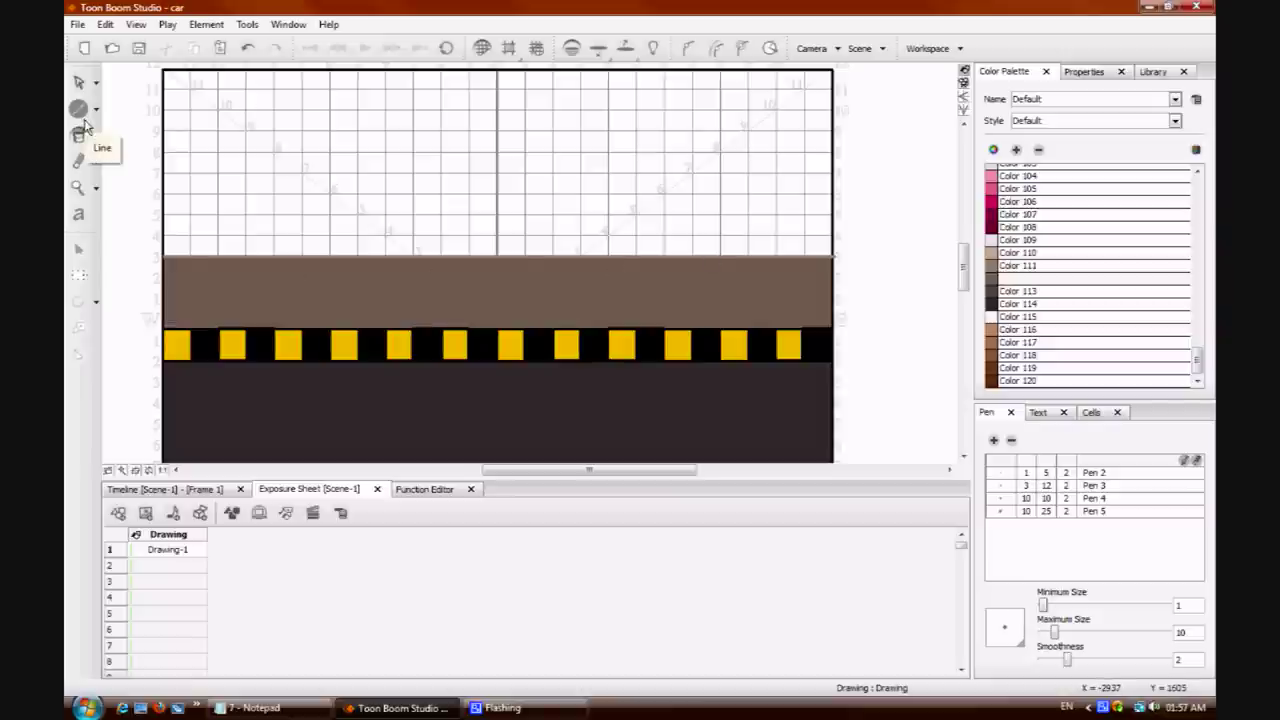
Draw a second horizontal line across the frame near its upper edge and fill the band below it with Color 110.
{"action": "left_click", "coordinate": [79, 109]}
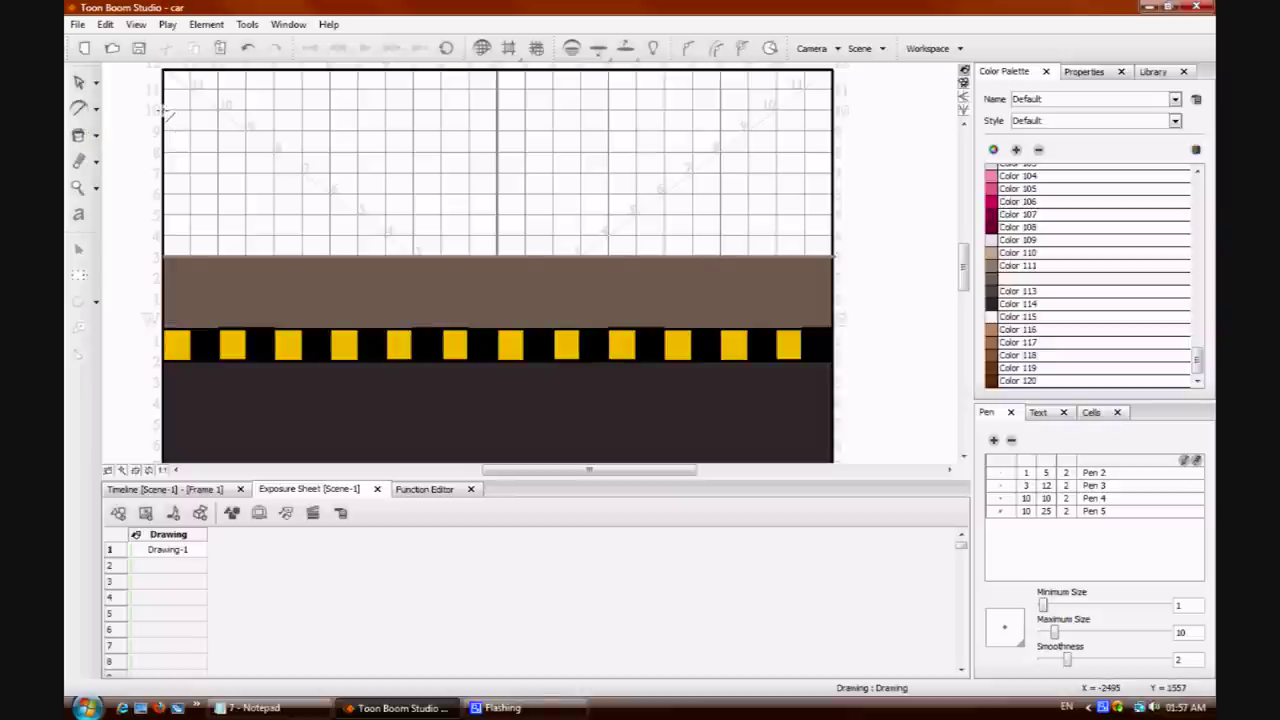
{"action": "left_click_drag", "start_coordinate": [163, 108], "coordinate": [835, 112]}
{"action": "left_click", "coordinate": [79, 135]}
{"action": "left_click", "coordinate": [330, 178]}
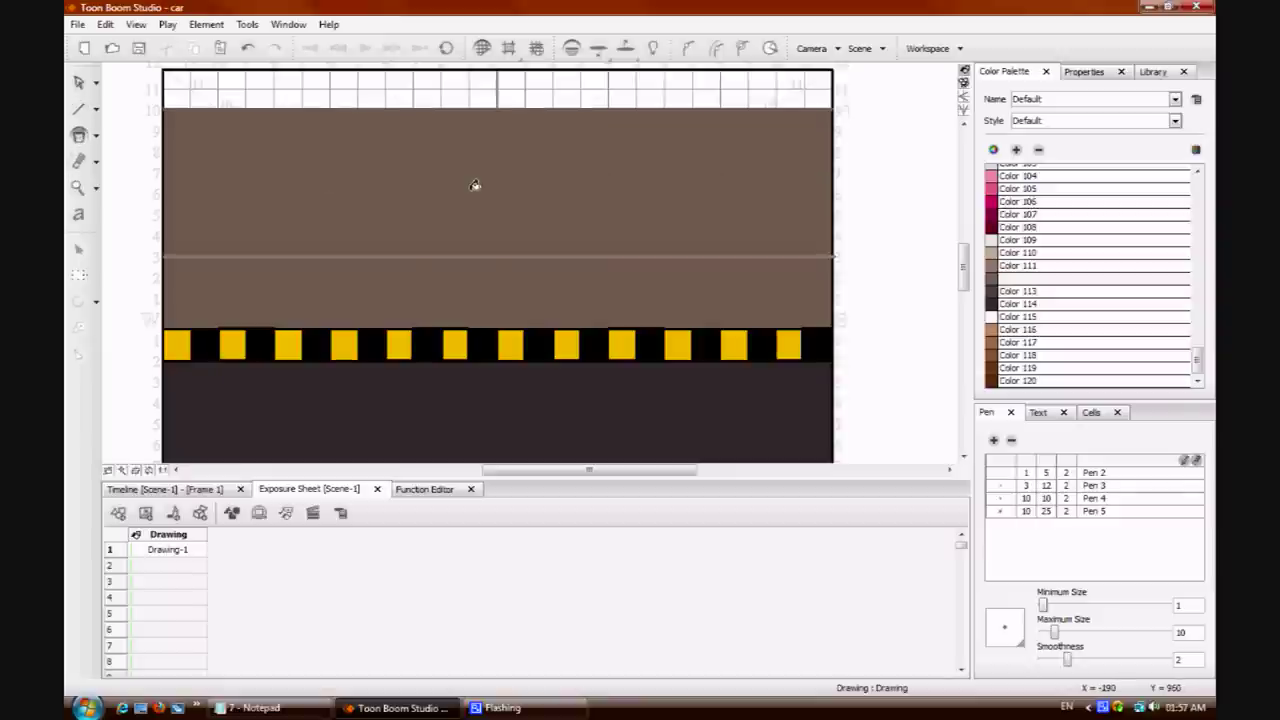
{"action": "key", "text": "ctrl+z"}
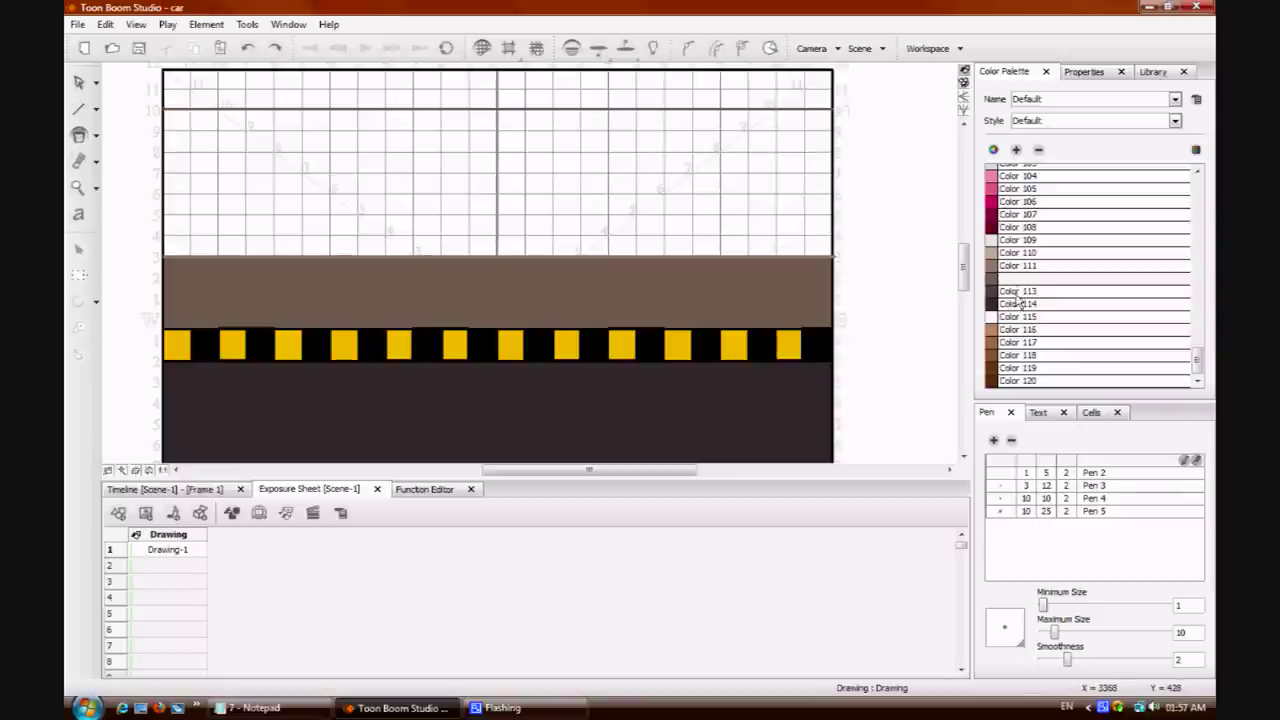
{"action": "left_click", "coordinate": [1016, 253]}
{"action": "left_click", "coordinate": [665, 181]}
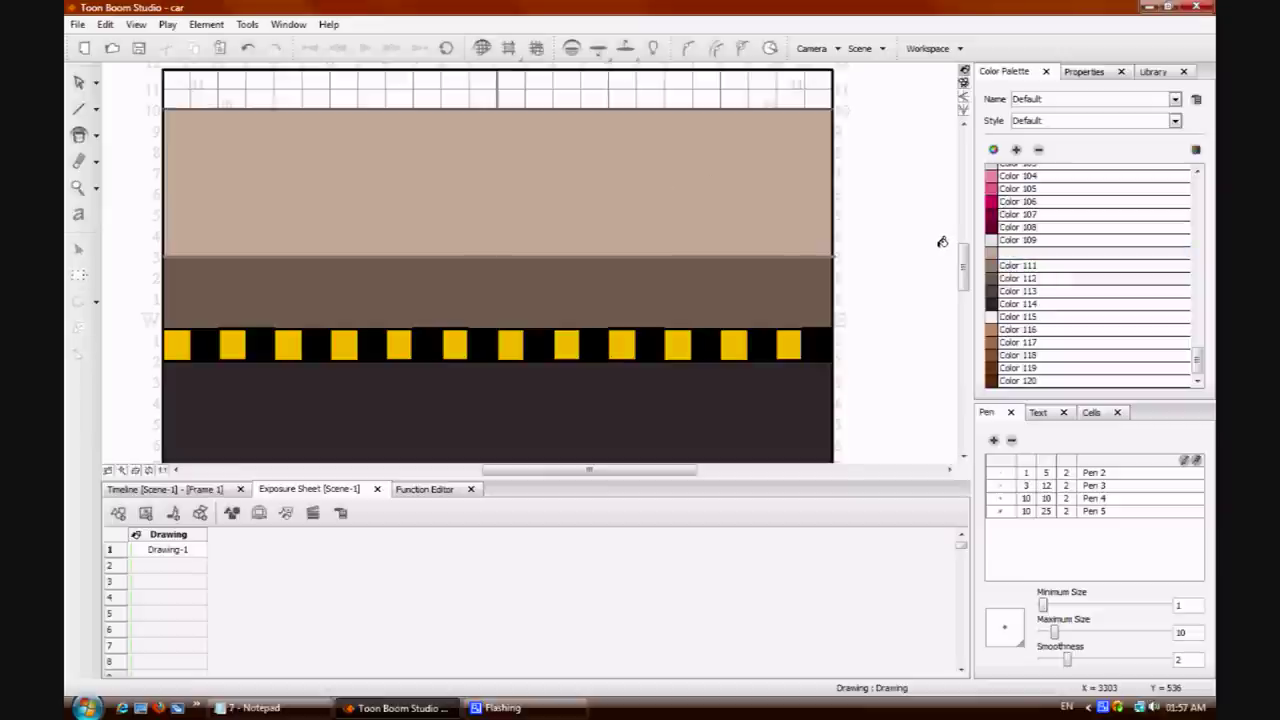
Fill the remaining band along the frame's upper edge with turquoise Color 57.
{"action": "key", "text": "2"}
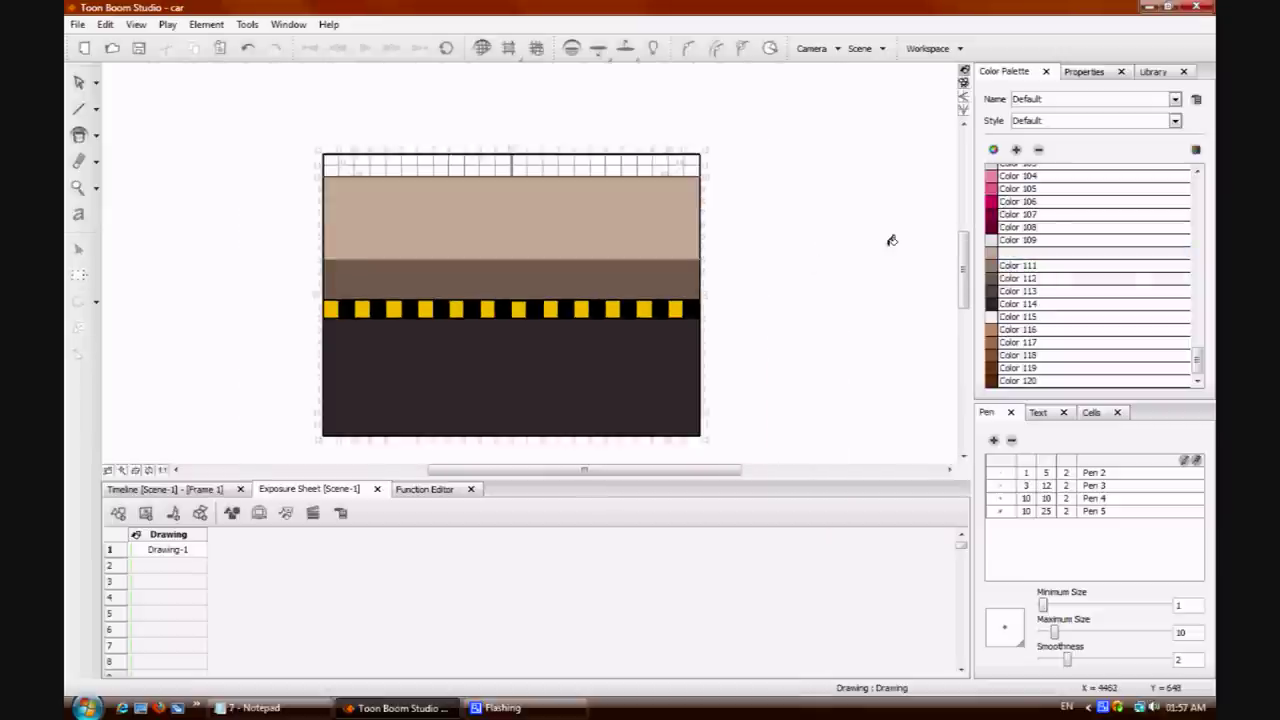
{"action": "left_click_drag", "start_coordinate": [1198, 356], "coordinate": [1199, 259]}
{"action": "left_click", "coordinate": [1052, 364]}
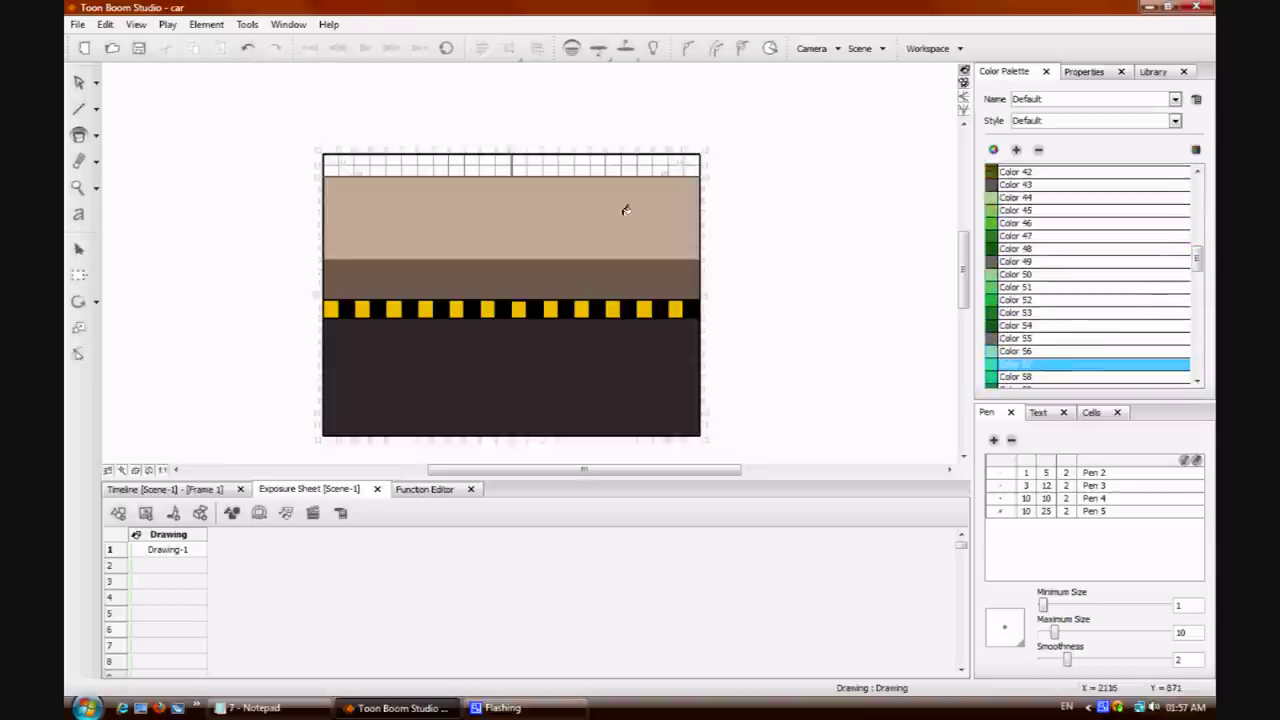
{"action": "left_click", "coordinate": [528, 156]}
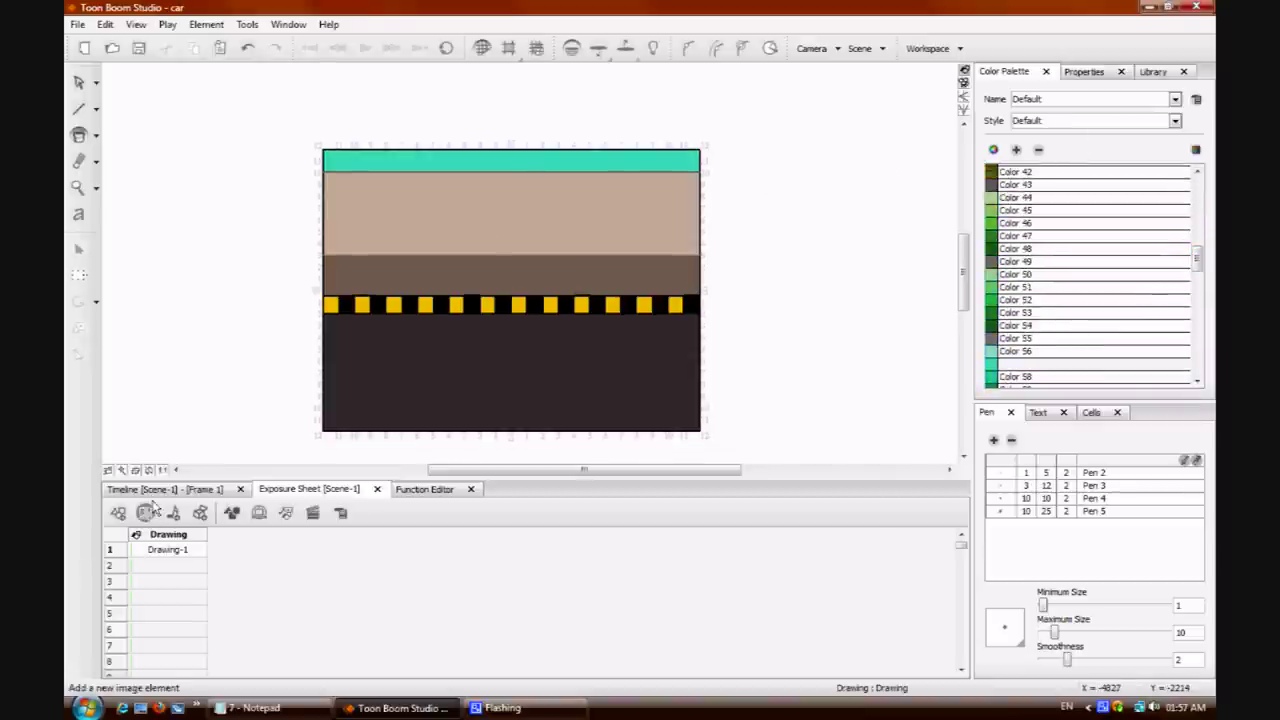
Select all parts of the road background and group them.
{"action": "left_click", "coordinate": [165, 489]}
{"action": "left_click", "coordinate": [79, 80]}
{"action": "mouse_move", "coordinate": [818, 116]}
{"action": "left_mouse_down"}
{"action": "mouse_move", "coordinate": [574, 286]}
{"action": "mouse_move", "coordinate": [237, 465]}
{"action": "left_mouse_up"}
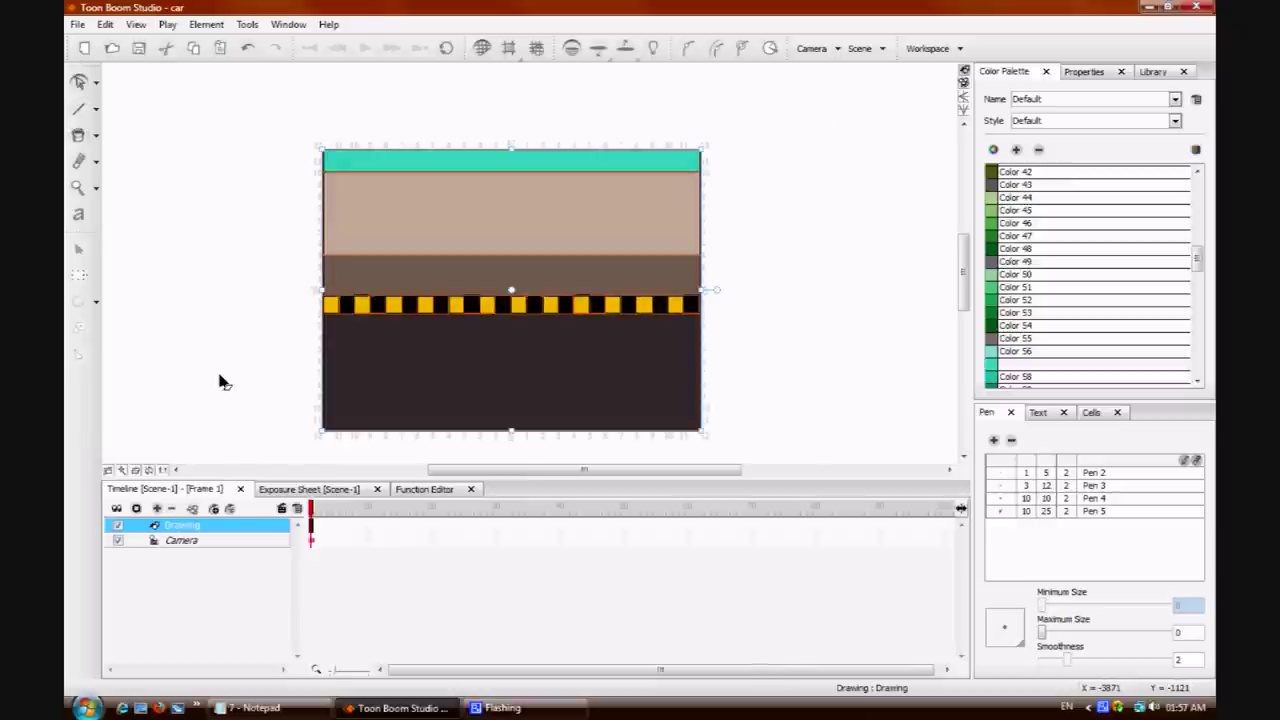
{"action": "key", "text": "ctrl+g"}
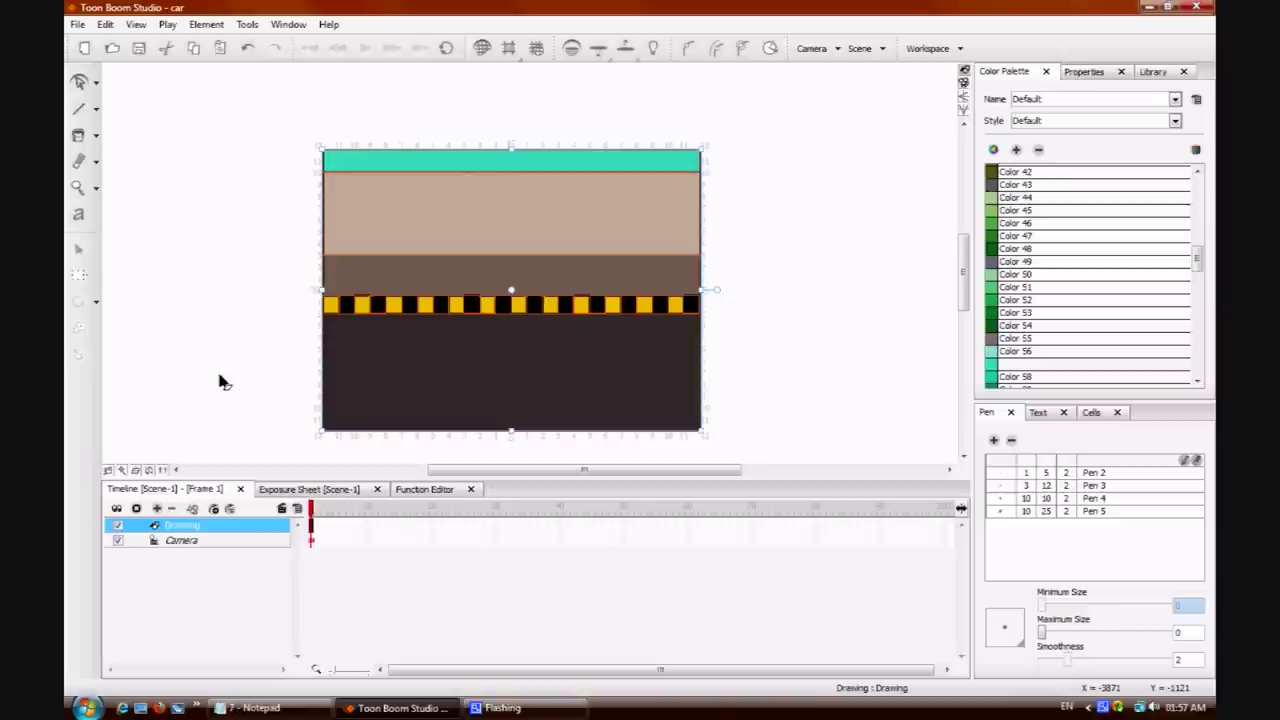
Place a copy of the background flush against the right edge of the original.
{"action": "mouse_move", "coordinate": [366, 374]}
{"action": "left_mouse_down"}
{"action": "mouse_move", "coordinate": [643, 346]}
{"action": "mouse_move", "coordinate": [774, 368]}
{"action": "mouse_move", "coordinate": [763, 376]}
{"action": "left_mouse_up"}
{"action": "left_click_drag", "start_coordinate": [563, 472], "coordinate": [782, 476]}
{"action": "left_click_drag", "start_coordinate": [683, 413], "coordinate": [674, 410]}
{"action": "left_click", "coordinate": [639, 444]}
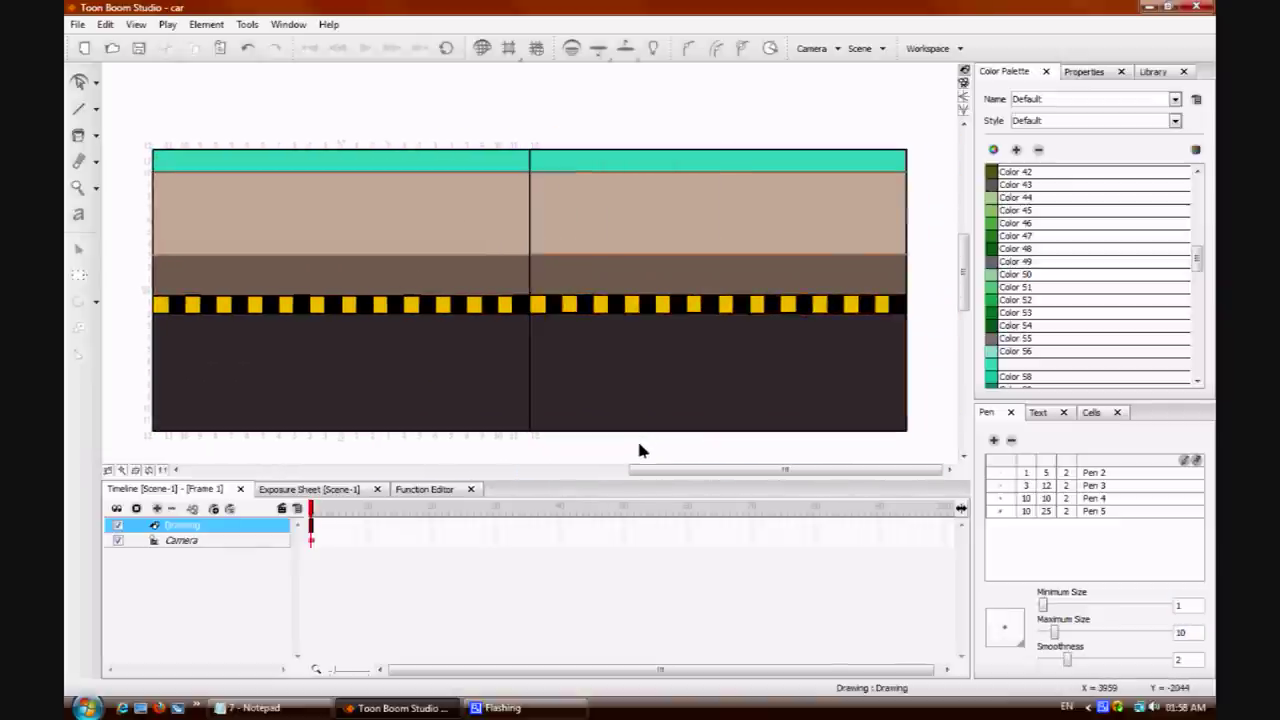
Remove the black outer outline and the vertical seam line between the two background panels.
{"action": "left_click", "coordinate": [599, 401]}
{"action": "left_click", "coordinate": [620, 112]}
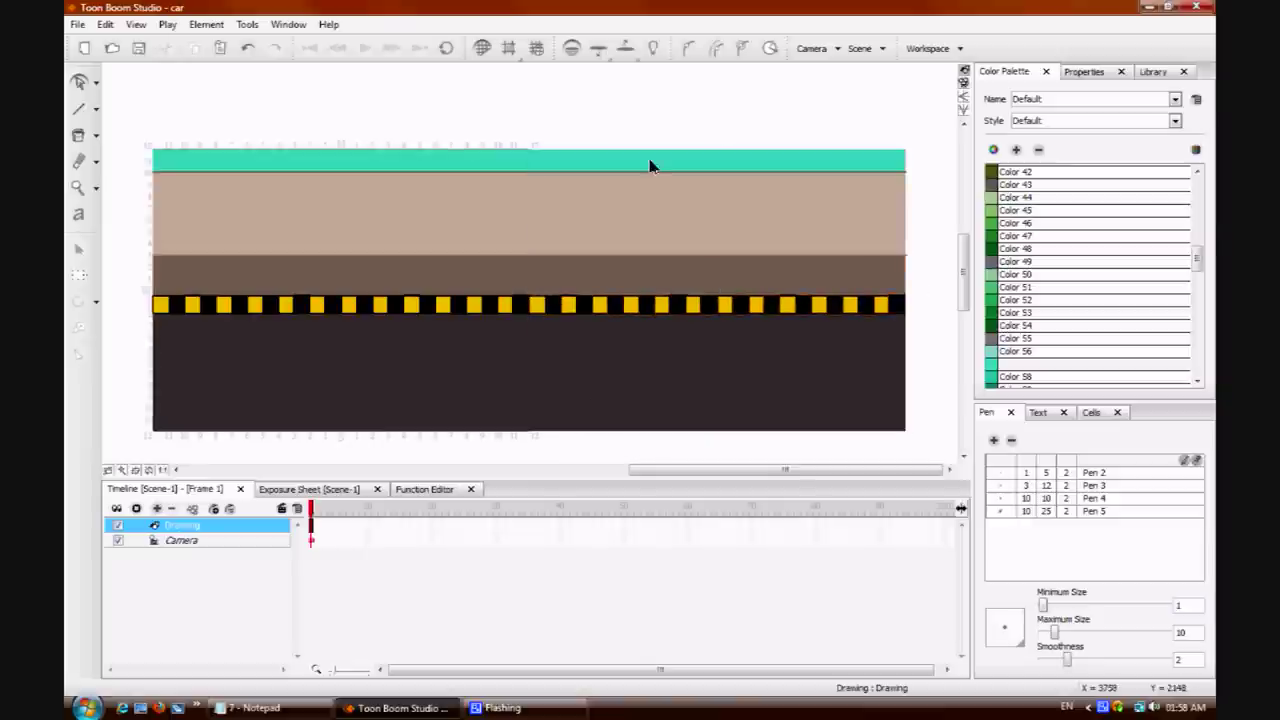
Extend the background to the right with another copy, making it three panels wide.
{"action": "scroll", "coordinate": [743, 307], "scroll_direction": "up", "scroll_amount": 1}
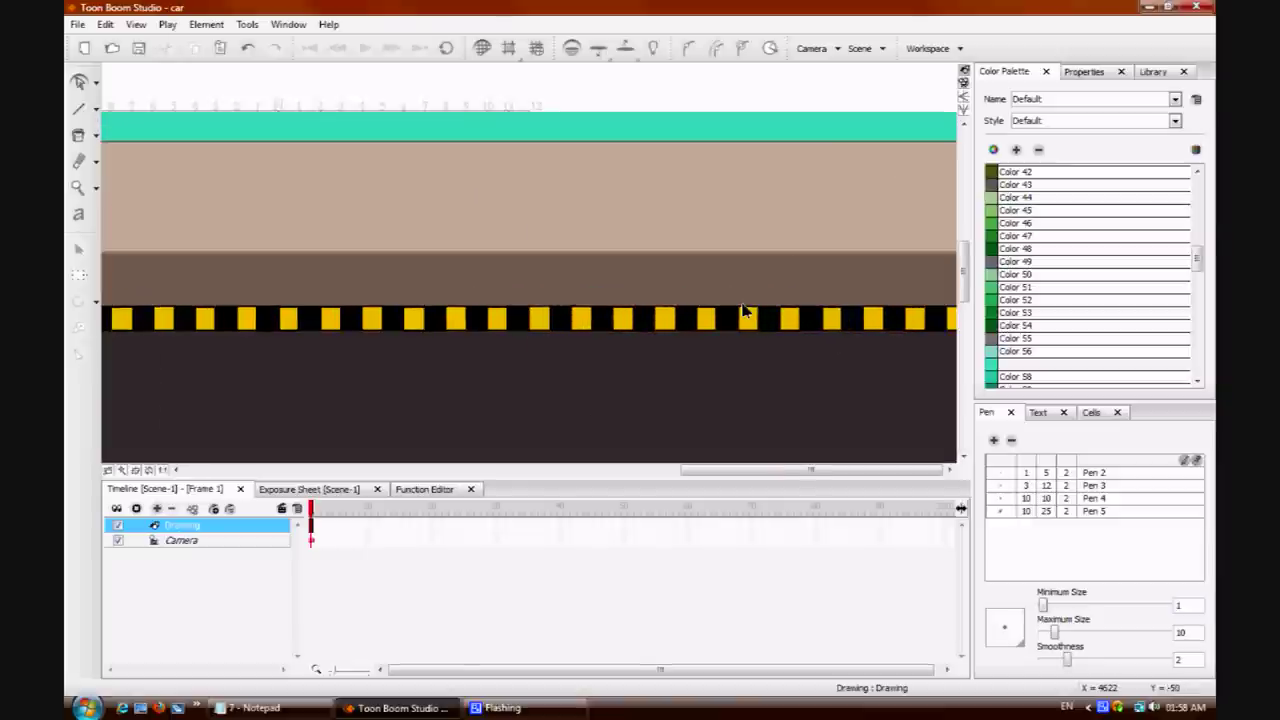
{"action": "scroll", "coordinate": [743, 309], "scroll_direction": "down", "scroll_amount": 2}
{"action": "scroll", "coordinate": [743, 309], "scroll_direction": "down", "scroll_amount": 1}
{"action": "mouse_move", "coordinate": [280, 163]}
{"action": "left_mouse_down"}
{"action": "mouse_move", "coordinate": [526, 383]}
{"action": "mouse_move", "coordinate": [583, 340]}
{"action": "mouse_move", "coordinate": [867, 335]}
{"action": "mouse_move", "coordinate": [845, 332]}
{"action": "left_mouse_up"}
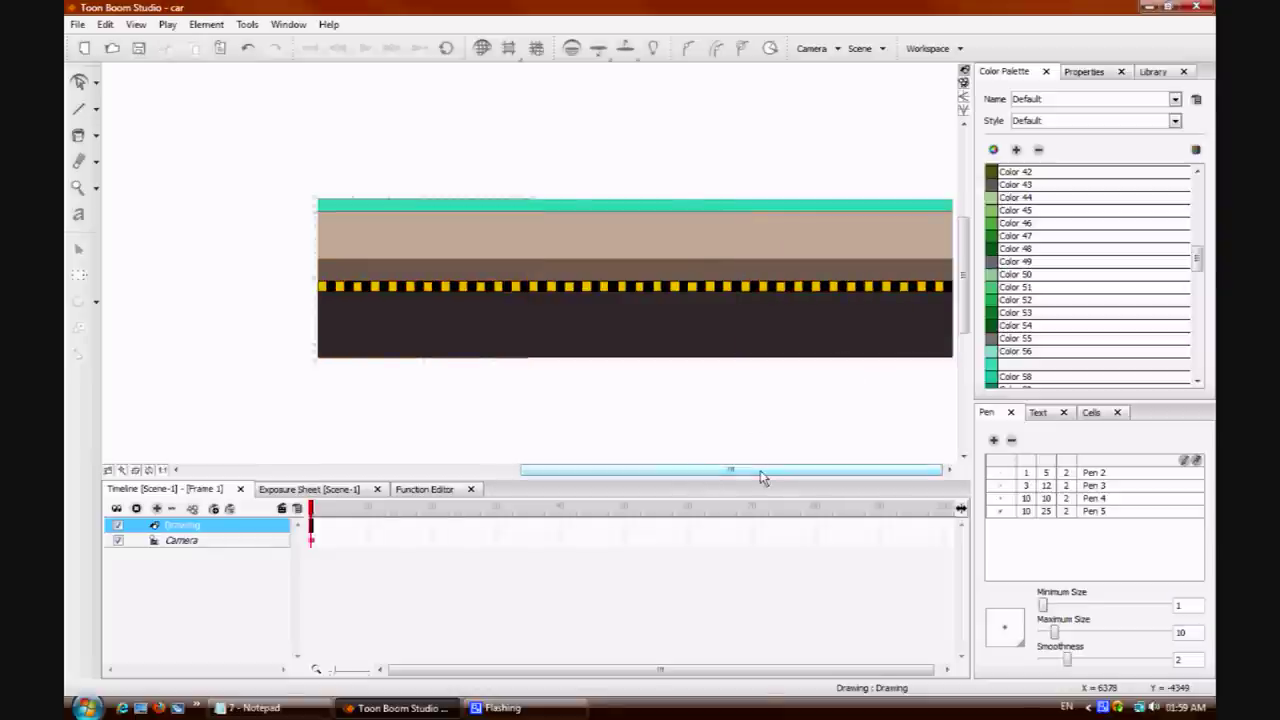
{"action": "scroll", "coordinate": [750, 426], "scroll_direction": "up", "scroll_amount": 1}
{"action": "scroll", "coordinate": [750, 426], "scroll_direction": "down", "scroll_amount": 2}
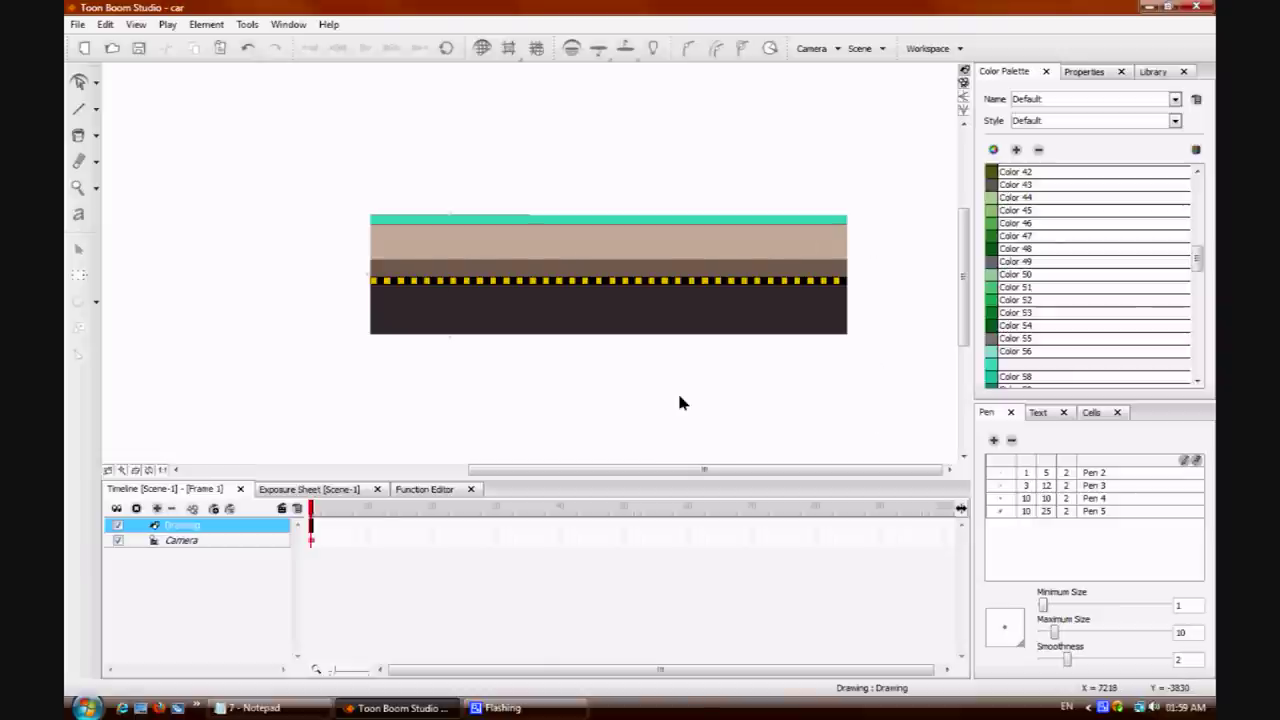
Extend the background drawing's exposure to frame 20.
{"action": "scroll", "coordinate": [680, 400], "scroll_direction": "up", "scroll_amount": 1}
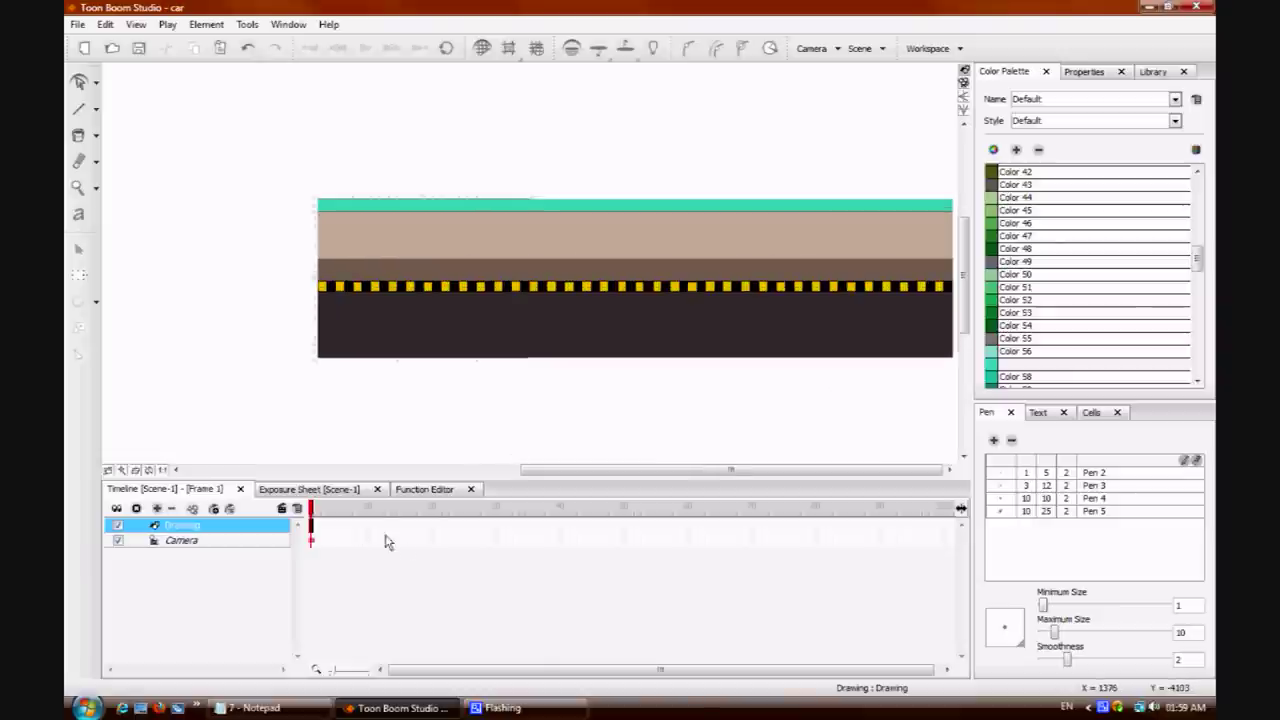
{"action": "left_click", "coordinate": [432, 527]}
{"action": "right_click", "coordinate": [432, 527]}
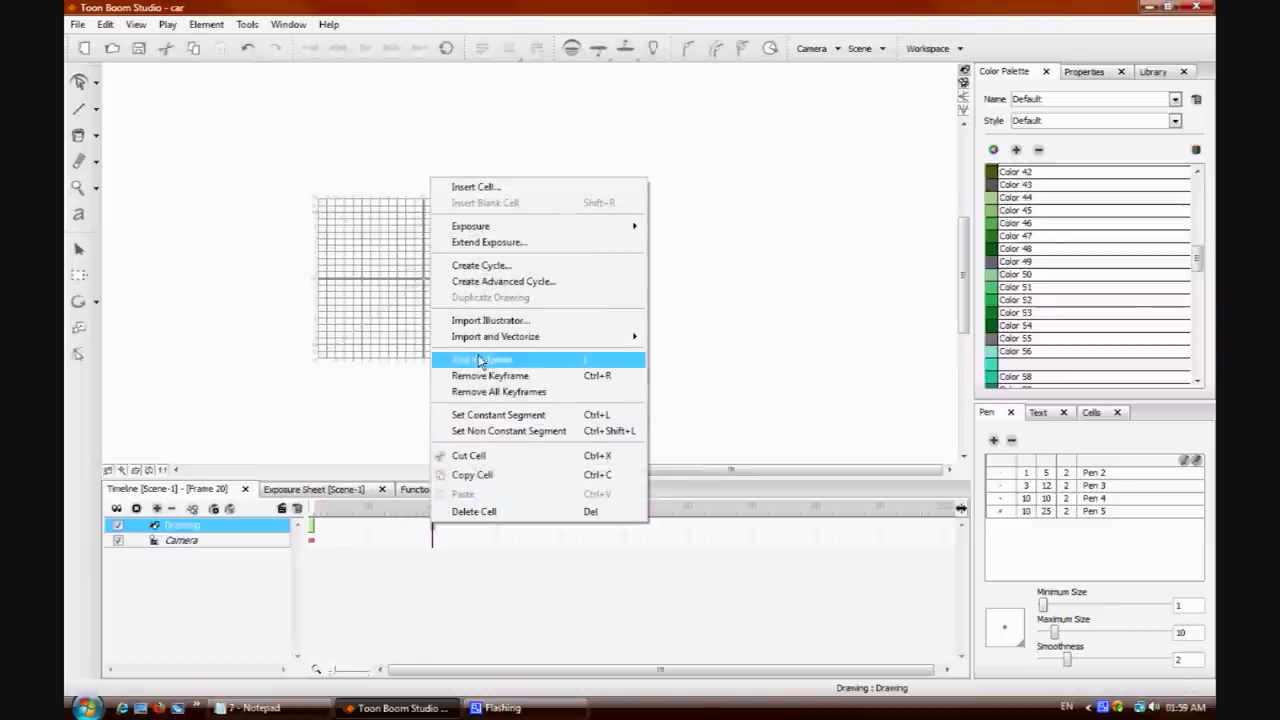
{"action": "left_click", "coordinate": [490, 296]}
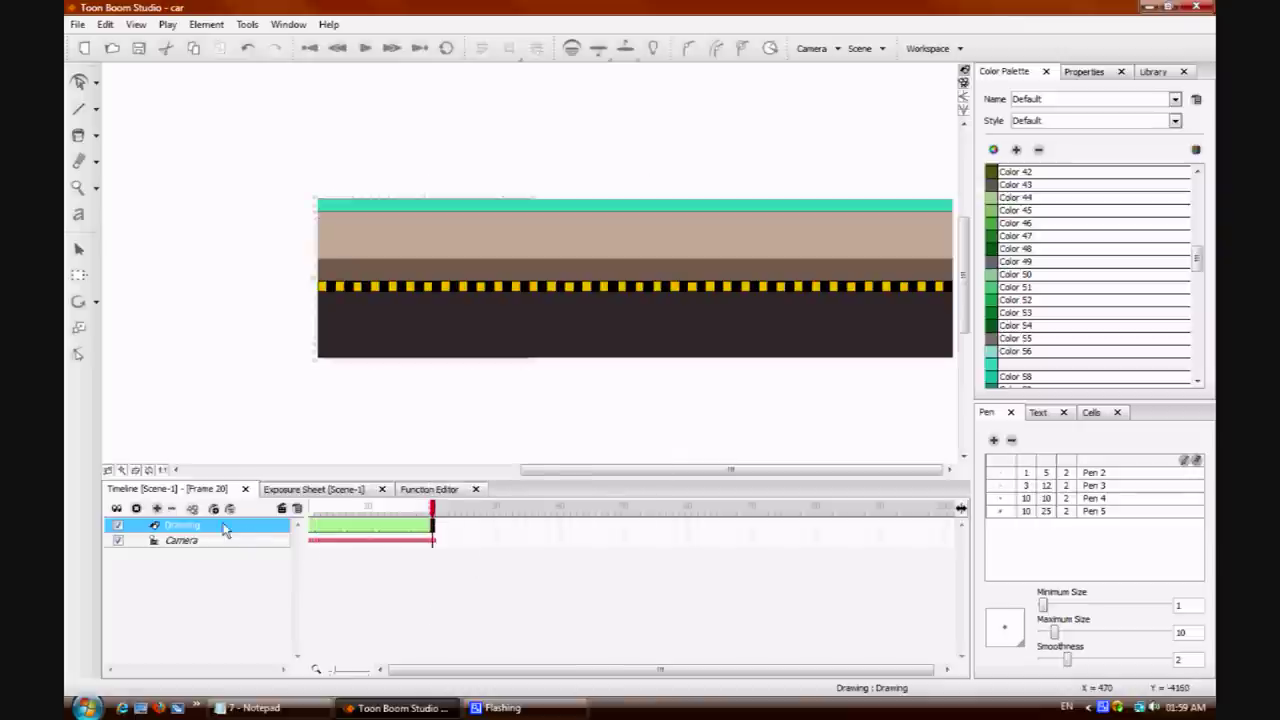
Add a new drawing element named أشجار.
{"action": "left_click", "coordinate": [156, 508]}
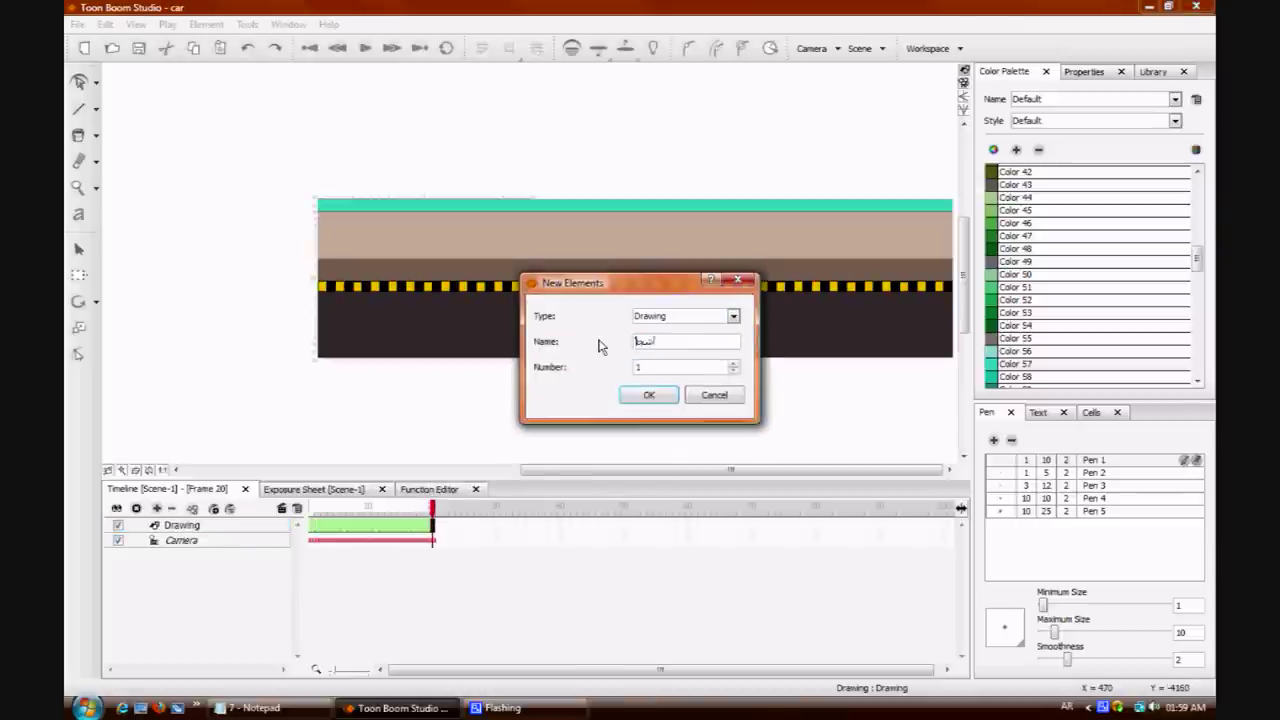
{"action": "type", "text": "اشجار"}
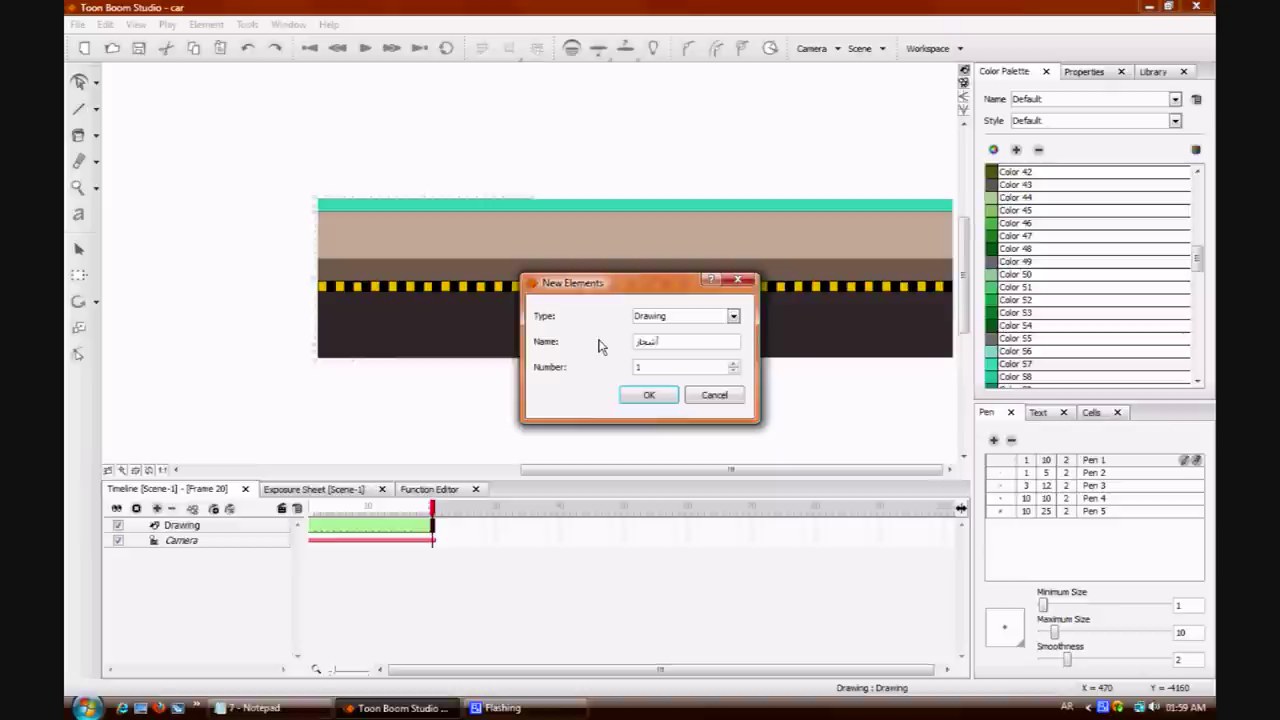
{"action": "key", "text": "Return"}
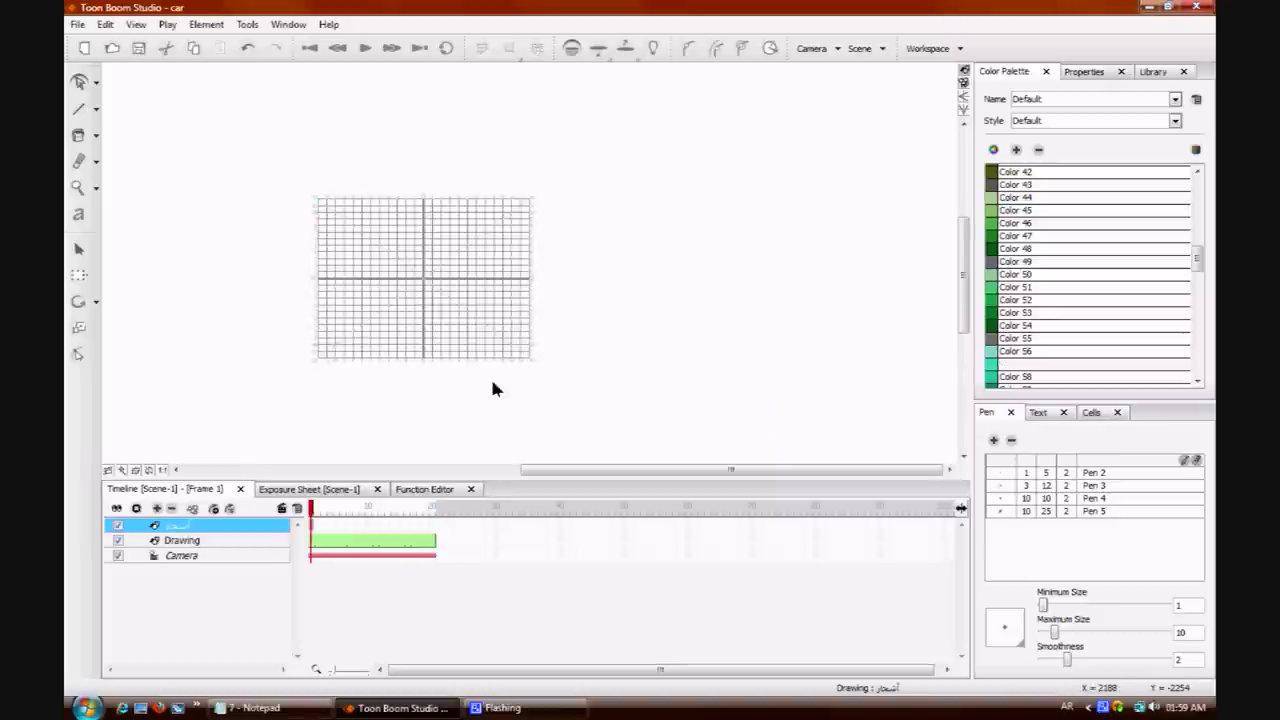
In the camera view with the grid hidden, place the Tree4 prop on frame 1 of the أشجار layer.
{"action": "left_click", "coordinate": [964, 88]}
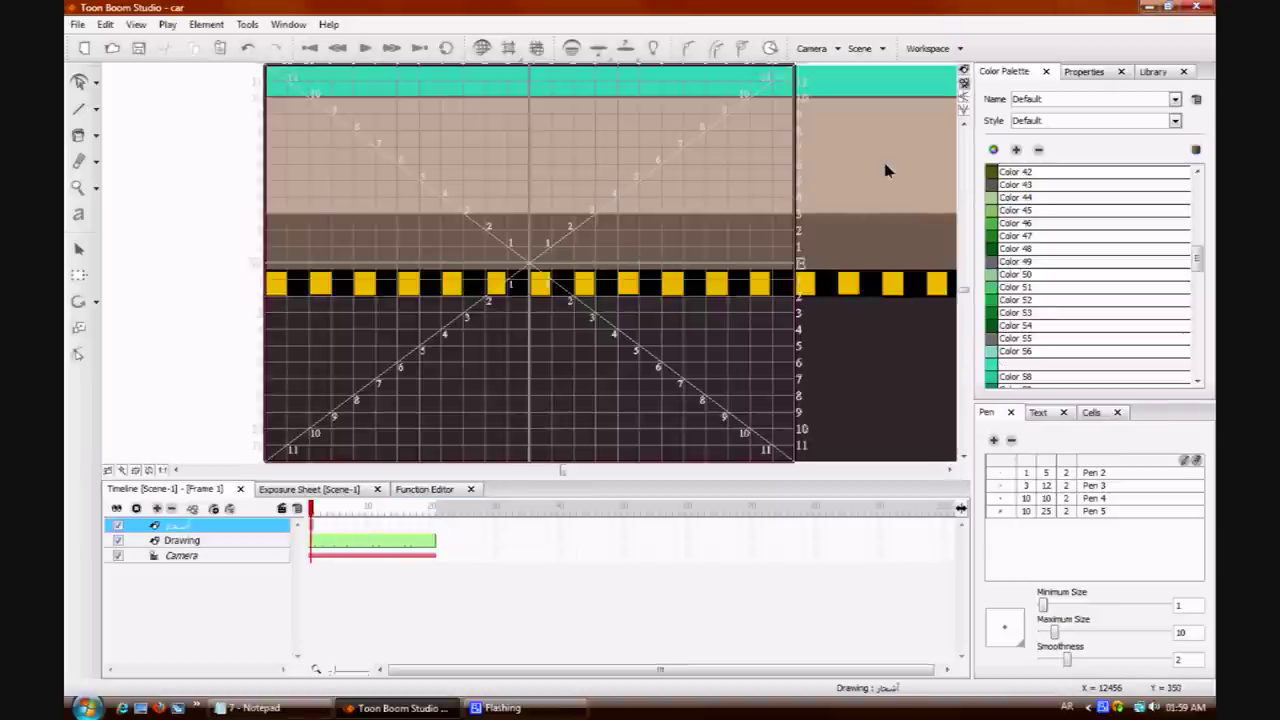
{"action": "left_click", "coordinate": [482, 50]}
{"action": "left_click", "coordinate": [1153, 71]}
{"action": "mouse_move", "coordinate": [1206, 318]}
{"action": "left_mouse_down"}
{"action": "mouse_move", "coordinate": [1206, 380]}
{"action": "mouse_move", "coordinate": [1207, 330]}
{"action": "mouse_move", "coordinate": [443, 460]}
{"action": "mouse_move", "coordinate": [312, 538]}
{"action": "left_mouse_up"}
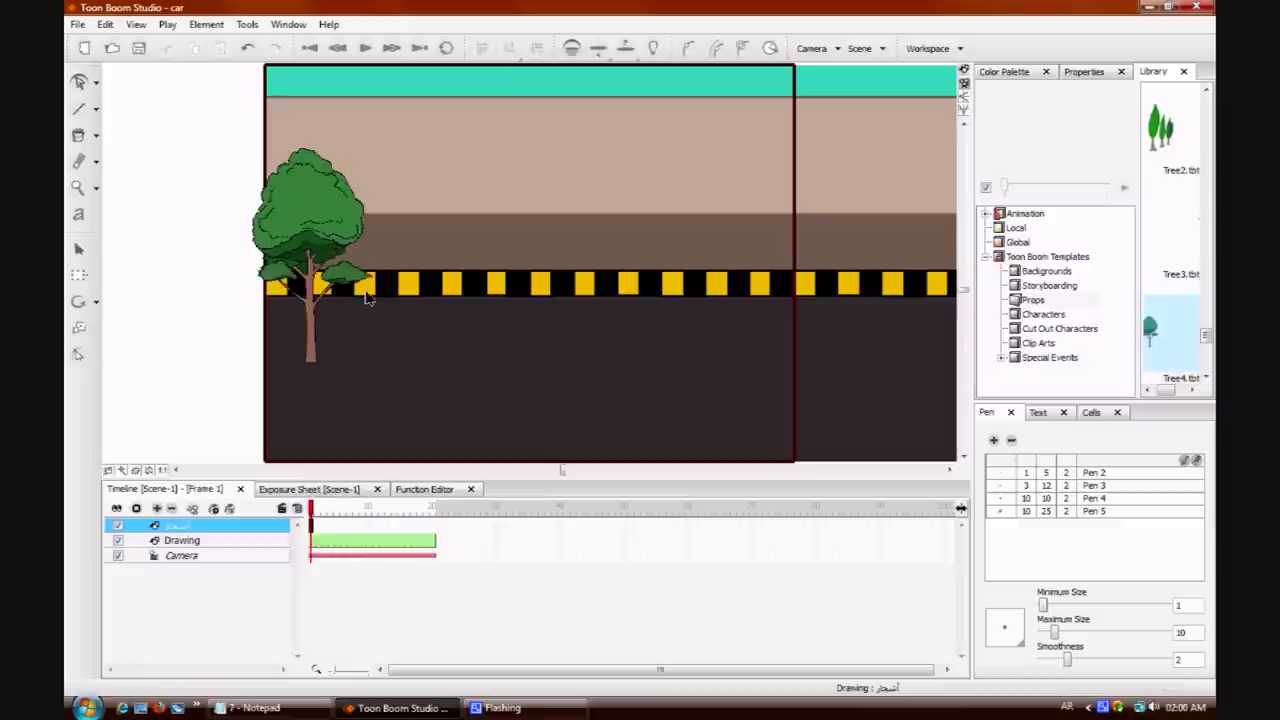
Shrink the tree, stand it on the brown band above the checkered kerb, and duplicate it into a row of eight.
{"action": "left_click_drag", "start_coordinate": [233, 395], "coordinate": [319, 291]}
{"action": "left_click_drag", "start_coordinate": [334, 240], "coordinate": [528, 247]}
{"action": "left_click", "coordinate": [391, 134]}
{"action": "left_click_drag", "start_coordinate": [601, 131], "coordinate": [357, 319]}
{"action": "left_click_drag", "start_coordinate": [323, 223], "coordinate": [598, 220]}
{"action": "left_click_drag", "start_coordinate": [565, 471], "coordinate": [578, 471]}
{"action": "key", "text": "2"}
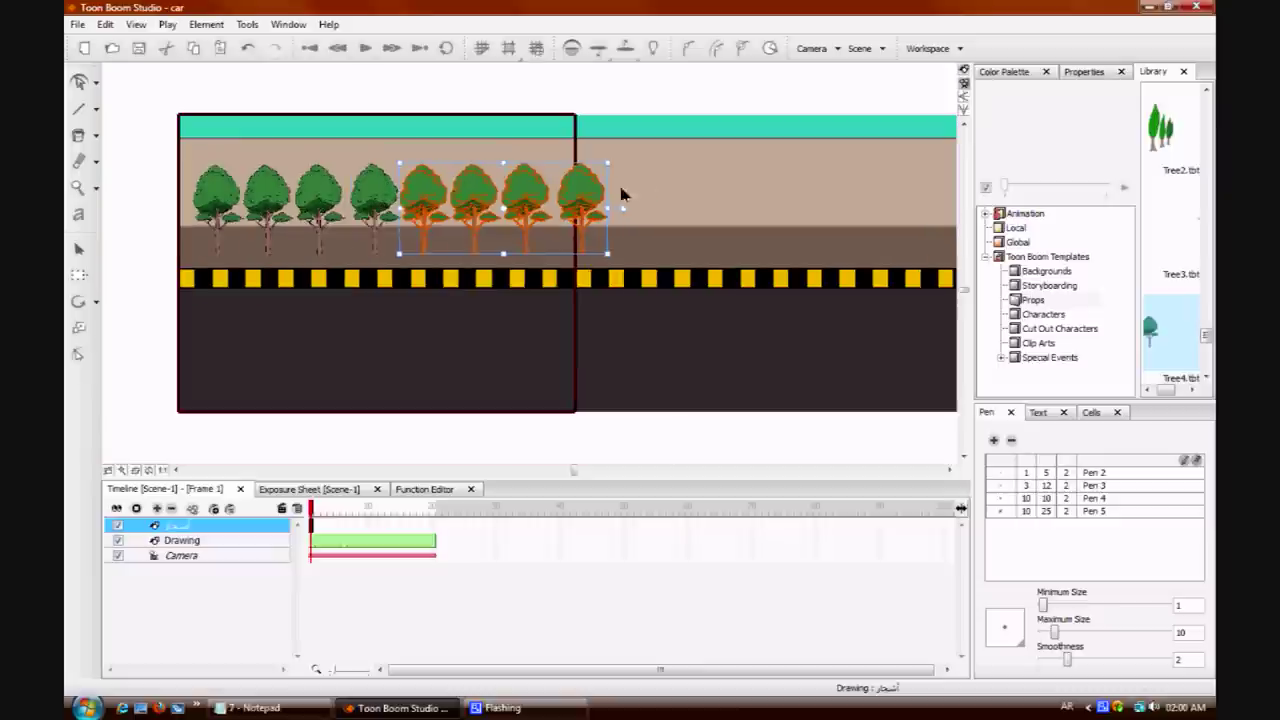
Copy the last three trees and place them at the right end of the row.
{"action": "left_click", "coordinate": [126, 280]}
{"action": "left_click_drag", "start_coordinate": [636, 157], "coordinate": [460, 283]}
{"action": "left_click_drag", "start_coordinate": [574, 470], "coordinate": [592, 470]}
{"action": "left_click_drag", "start_coordinate": [300, 238], "coordinate": [448, 237]}
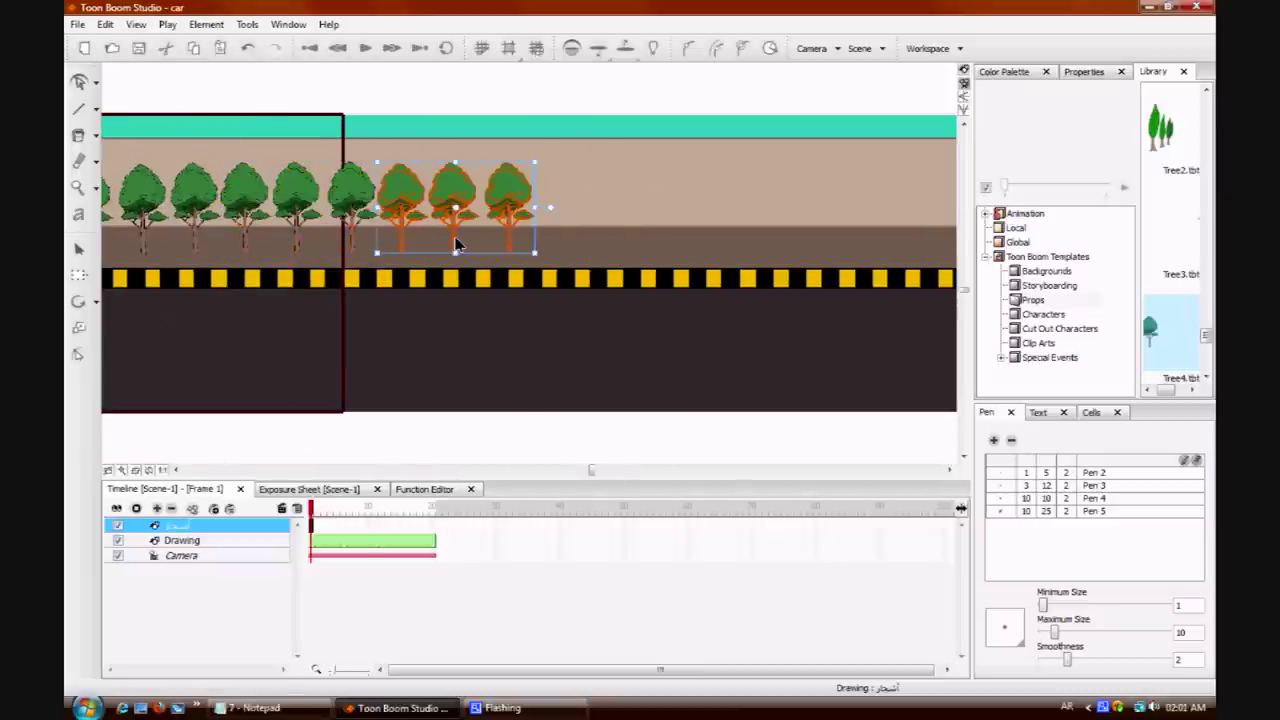
{"action": "left_click_drag", "start_coordinate": [591, 472], "coordinate": [603, 477]}
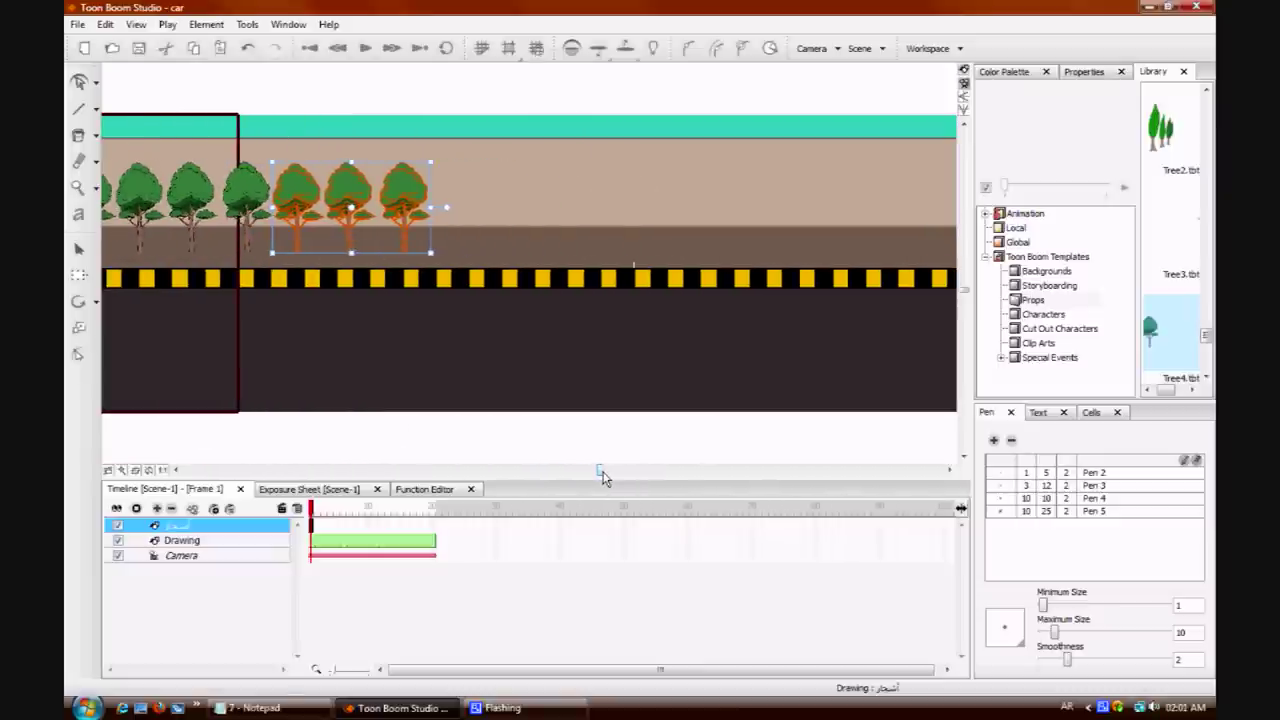
Draw a rectangle matching the camera frame and move it over the third background panel.
{"action": "key", "text": "z"}
{"action": "key", "text": "x"}
{"action": "key", "text": "x"}
{"action": "key", "text": "x"}
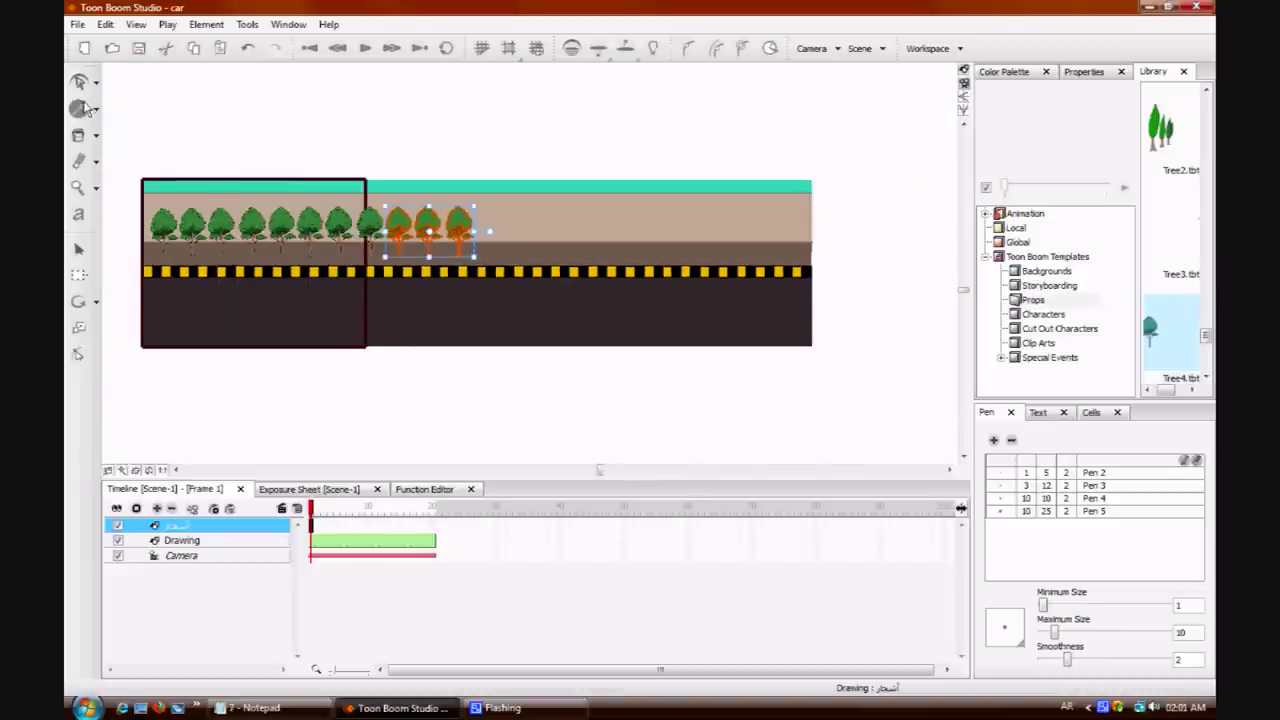
{"action": "left_click", "coordinate": [82, 108]}
{"action": "left_click", "coordinate": [96, 112]}
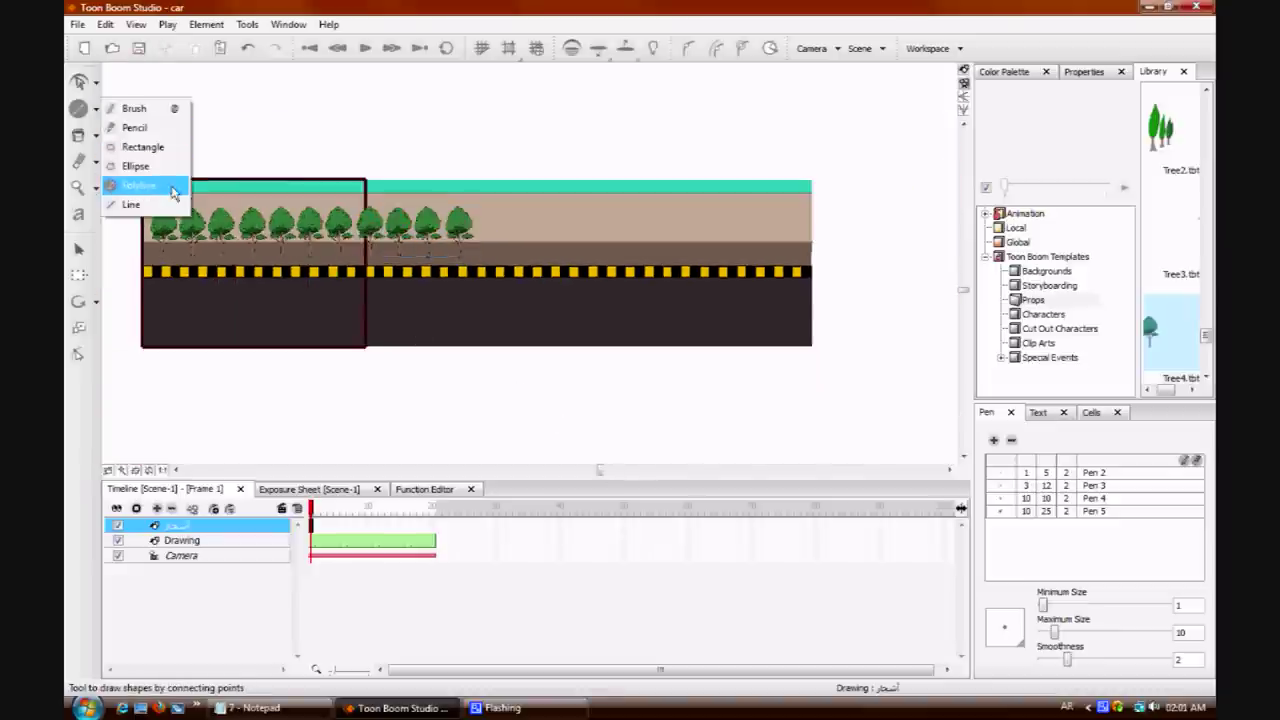
{"action": "left_click", "coordinate": [150, 147]}
{"action": "left_click_drag", "start_coordinate": [366, 182], "coordinate": [145, 350]}
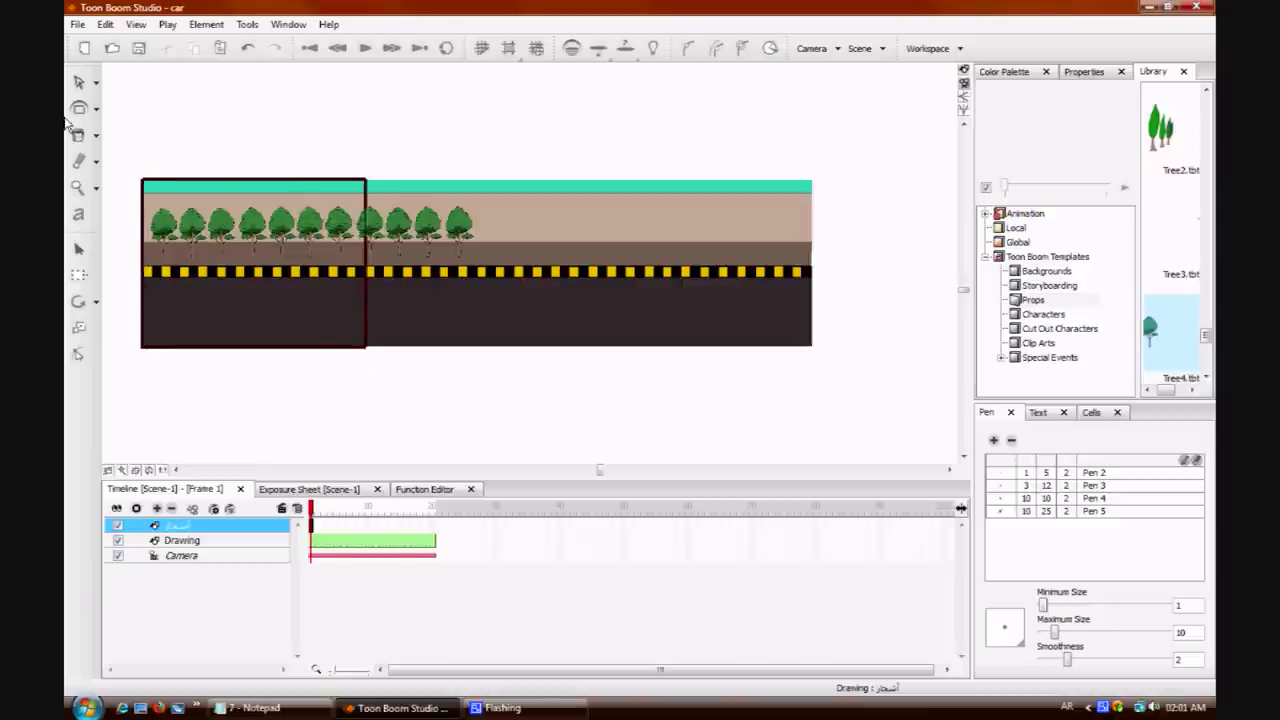
{"action": "left_click", "coordinate": [80, 83]}
{"action": "left_click_drag", "start_coordinate": [239, 350], "coordinate": [684, 350]}
{"action": "left_click", "coordinate": [670, 376]}
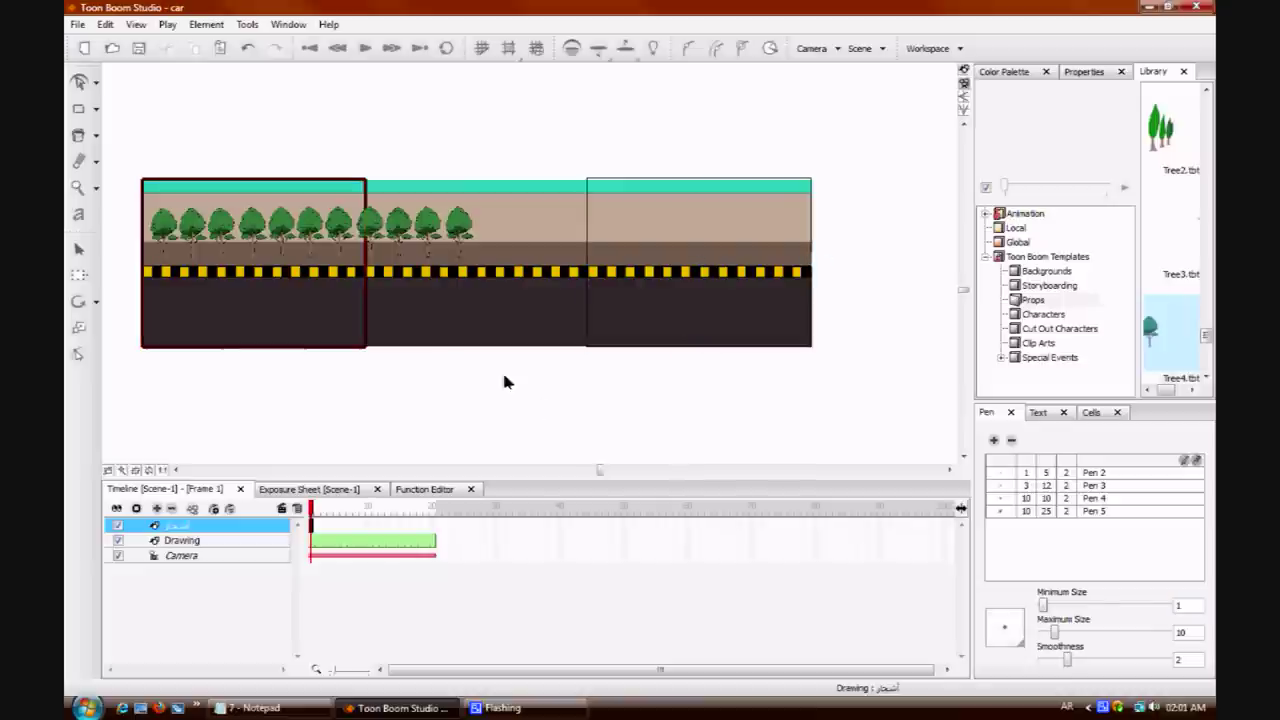
Copy the whole row of trees to the right so trees line the full width of the background.
{"action": "mouse_move", "coordinate": [447, 222]}
{"action": "left_mouse_down"}
{"action": "mouse_move", "coordinate": [328, 258]}
{"action": "mouse_move", "coordinate": [140, 282]}
{"action": "left_mouse_up"}
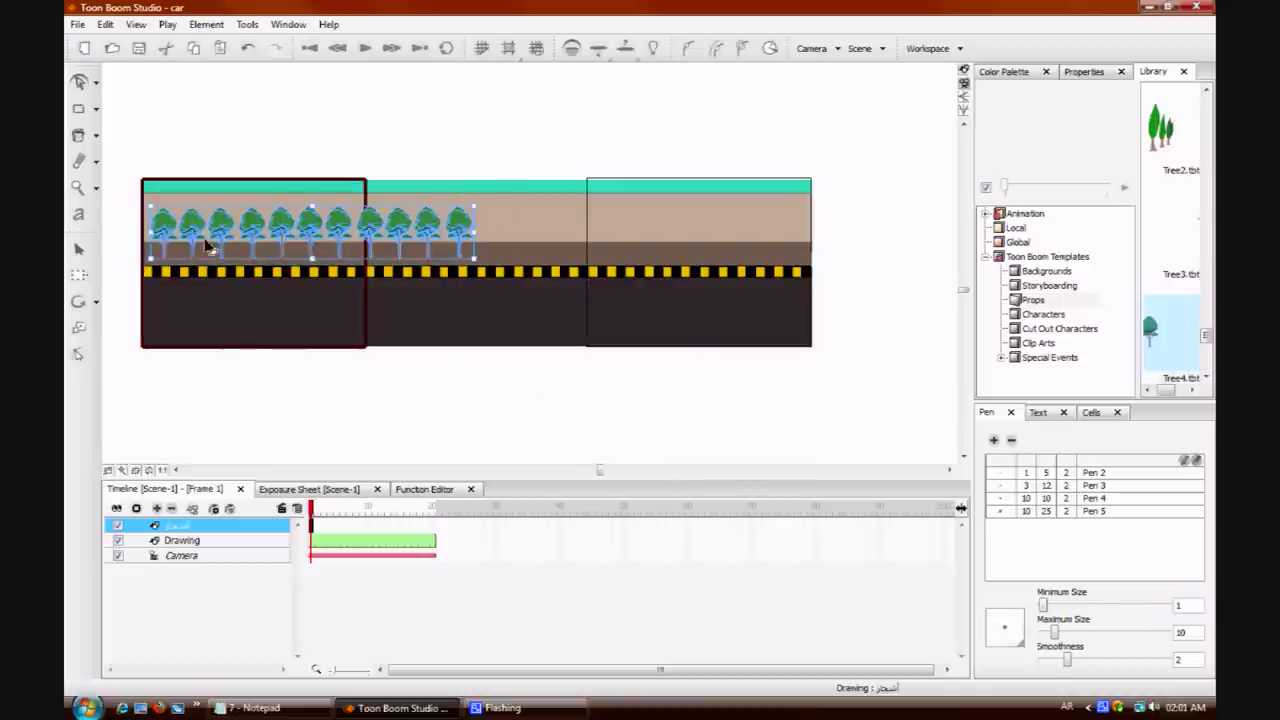
{"action": "left_click_drag", "start_coordinate": [192, 226], "coordinate": [515, 220]}
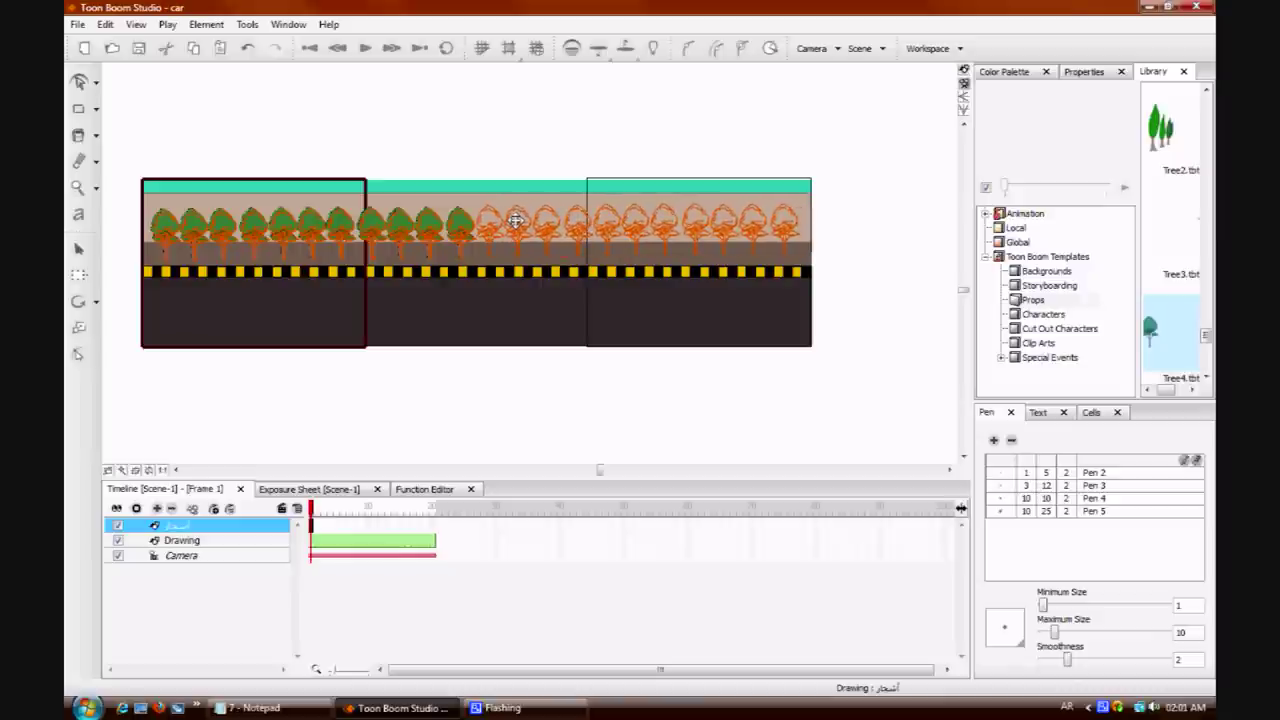
{"action": "left_click_drag", "start_coordinate": [515, 220], "coordinate": [518, 222]}
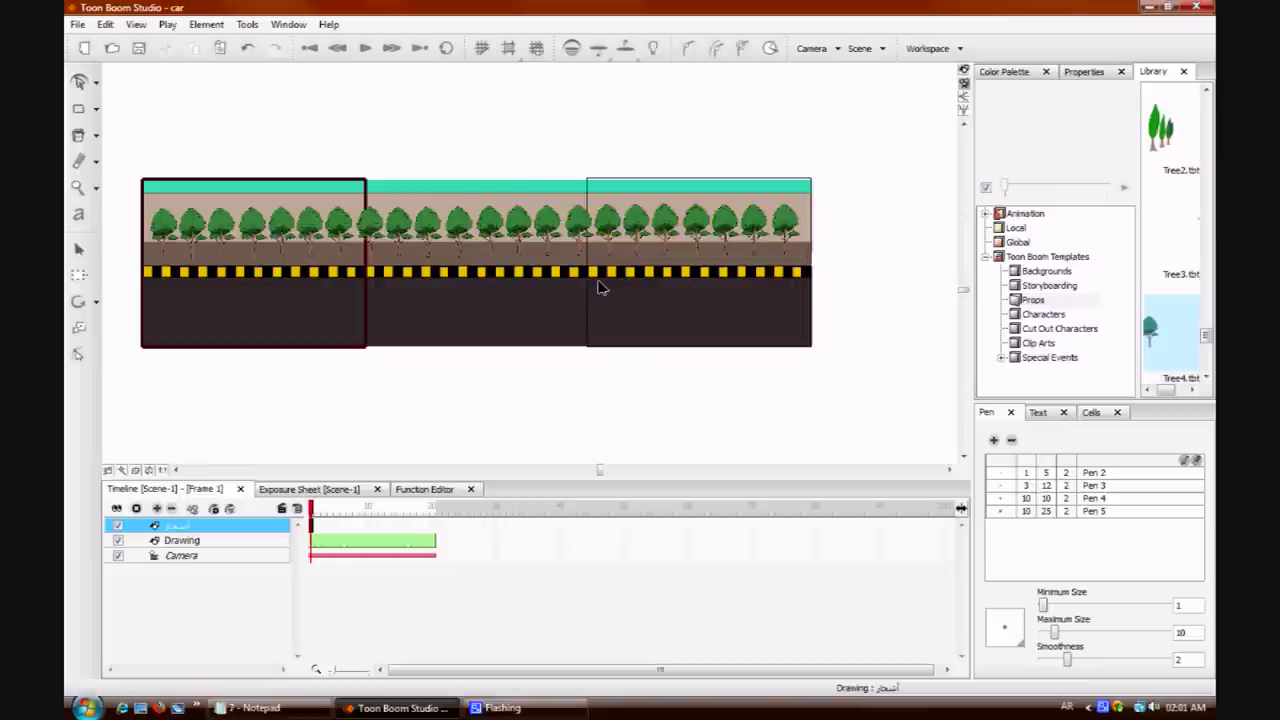
Delete the seven trees inside the third background panel.
{"action": "left_click_drag", "start_coordinate": [857, 171], "coordinate": [567, 349]}
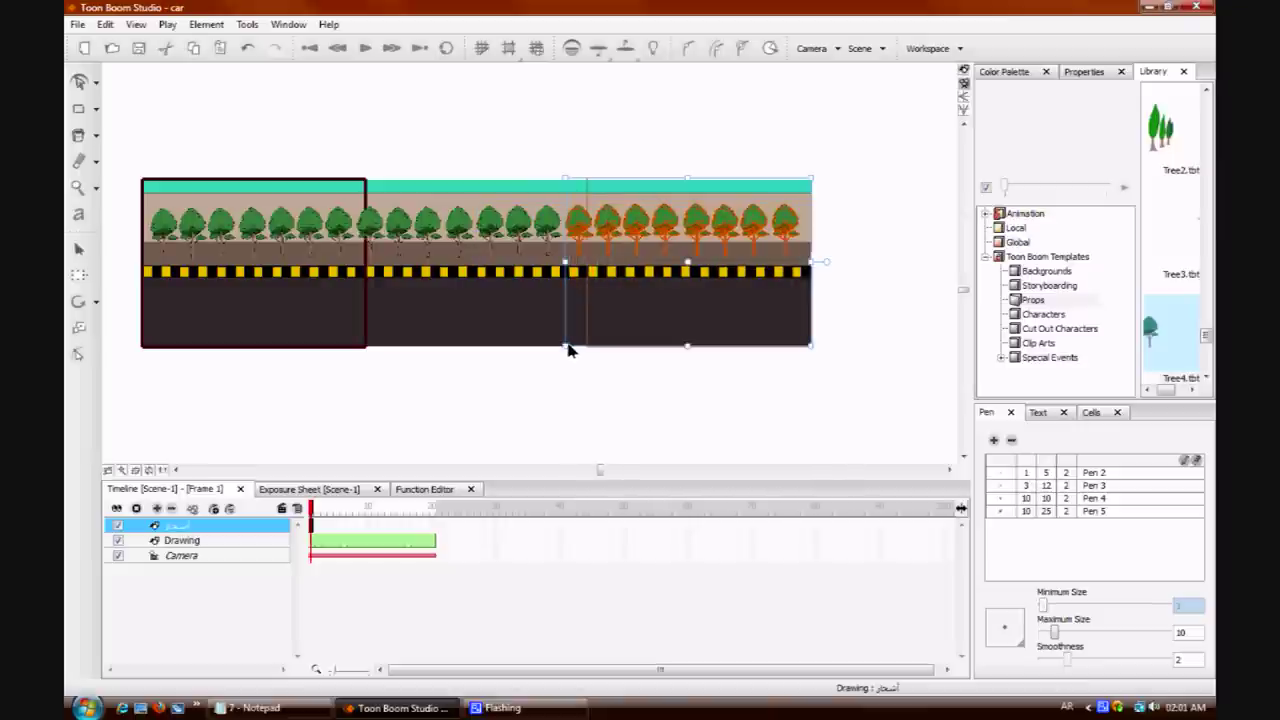
{"action": "left_click", "coordinate": [582, 405]}
{"action": "left_click_drag", "start_coordinate": [800, 202], "coordinate": [626, 336]}
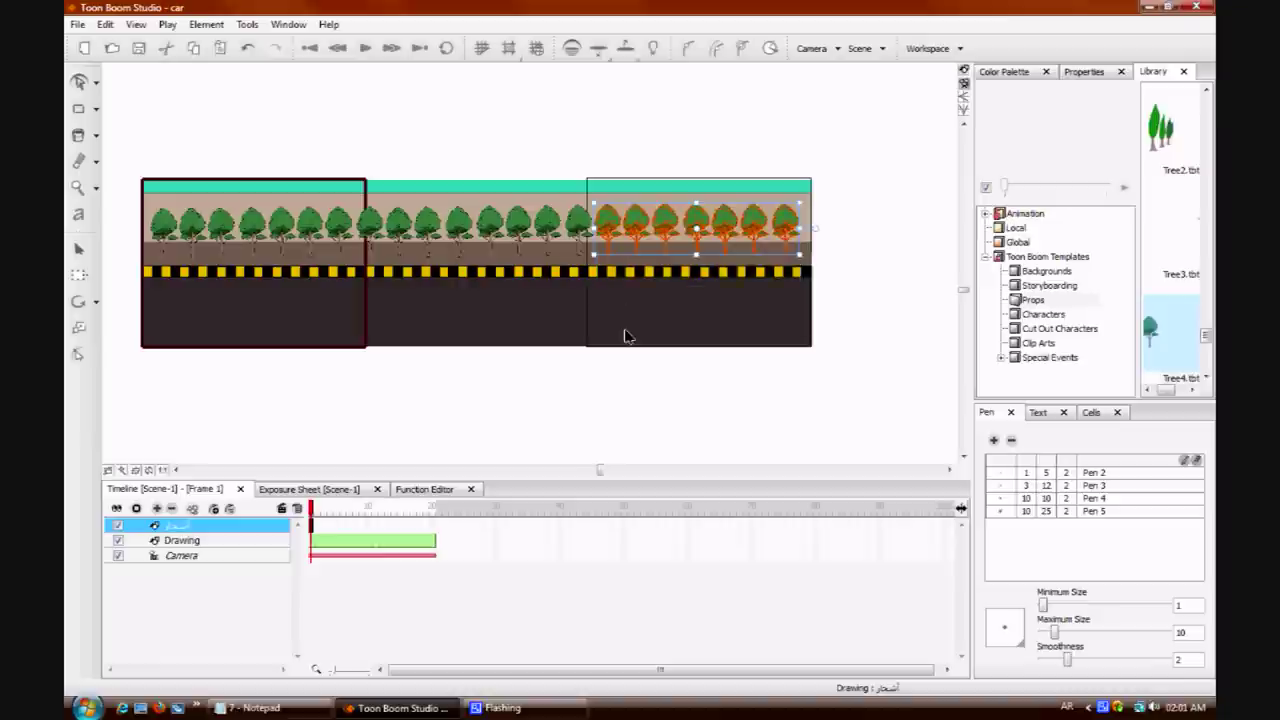
{"action": "key", "text": "Delete"}
Delete the single tree next to the boundary between the second and third panels.
{"action": "left_click", "coordinate": [578, 222]}
{"action": "mouse_move", "coordinate": [569, 285]}
{"action": "left_mouse_down"}
{"action": "mouse_move", "coordinate": [583, 229]}
{"action": "mouse_move", "coordinate": [578, 275]}
{"action": "left_mouse_up"}
{"action": "left_click", "coordinate": [549, 326]}
{"action": "left_click", "coordinate": [580, 283]}
{"action": "key", "text": "Delete"}
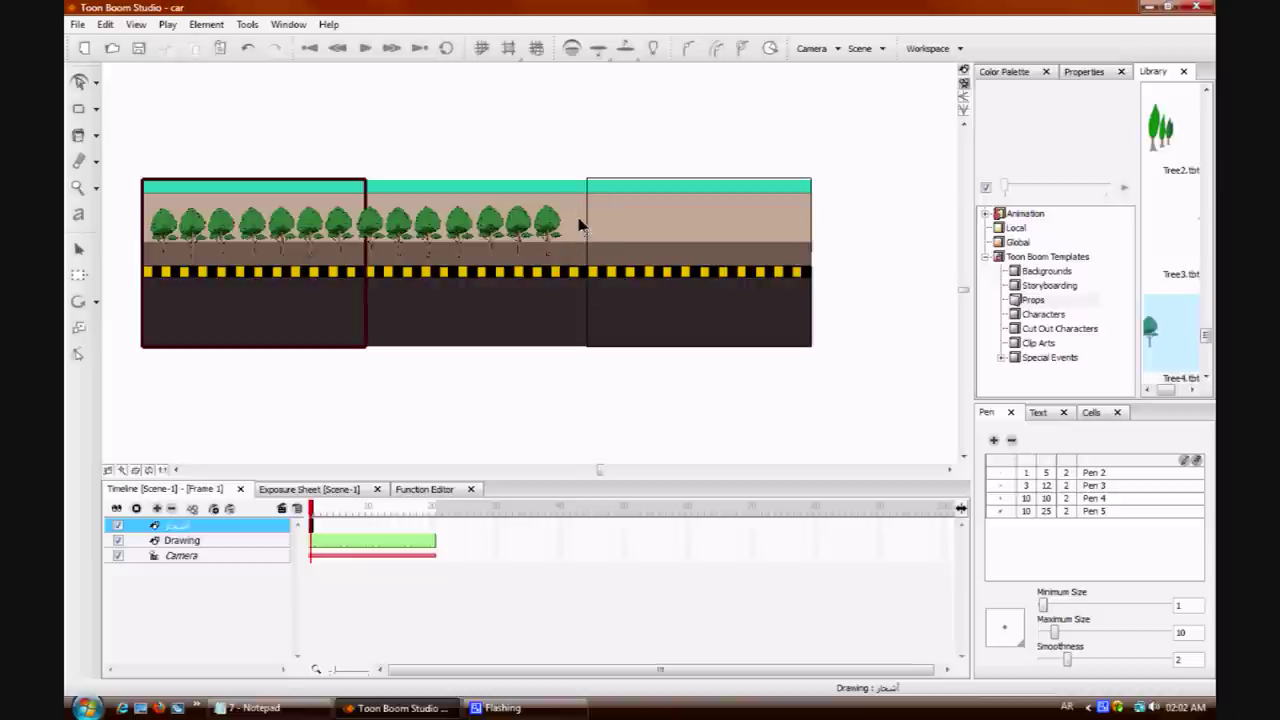
{"action": "left_click", "coordinate": [587, 250]}
{"action": "key", "text": "Delete"}
{"action": "left_click", "coordinate": [587, 234]}
{"action": "key", "text": "Delete"}
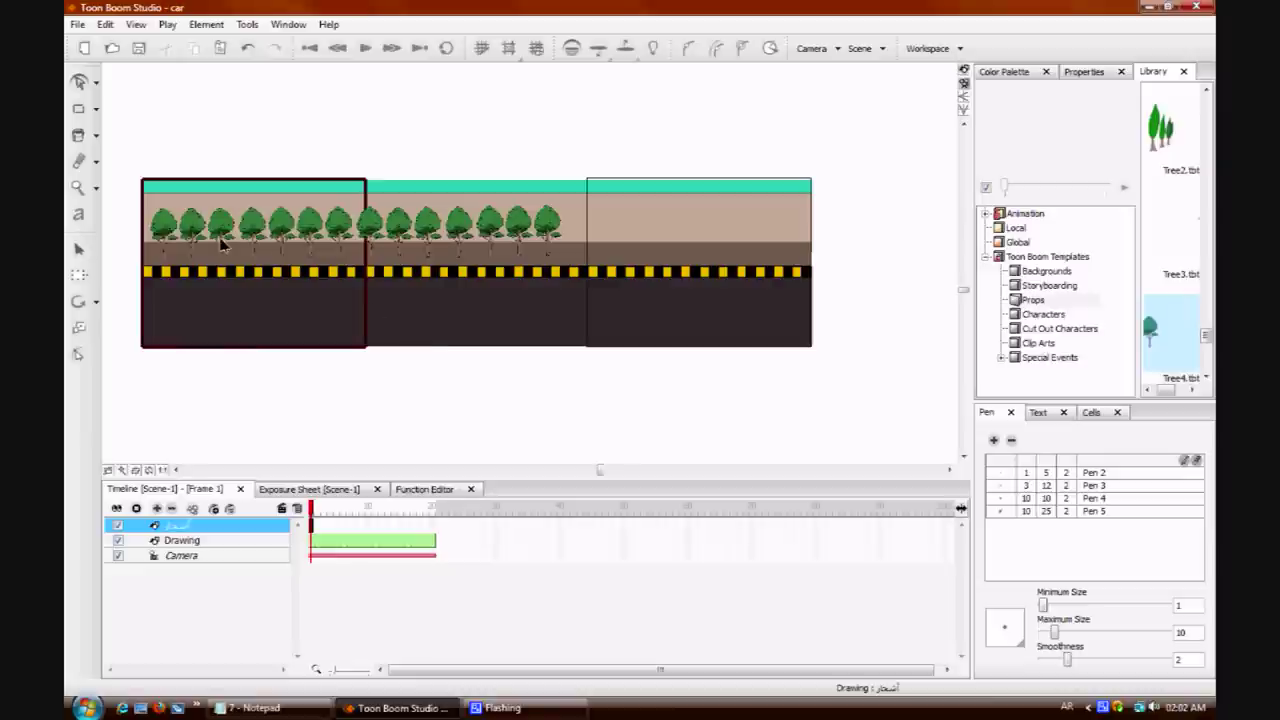
Shift the second panel's seven trees slightly right so they sit fully inside that panel.
{"action": "left_click_drag", "start_coordinate": [561, 205], "coordinate": [356, 288]}
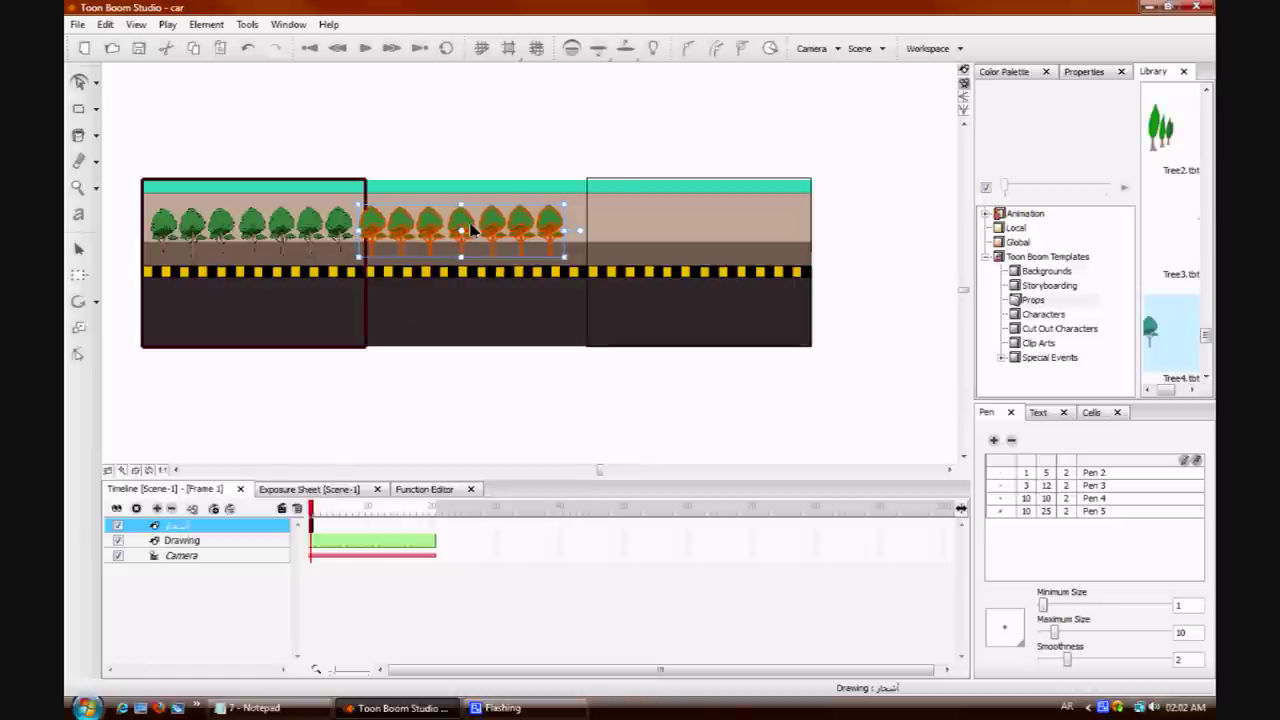
{"action": "left_click_drag", "start_coordinate": [467, 229], "coordinate": [472, 228]}
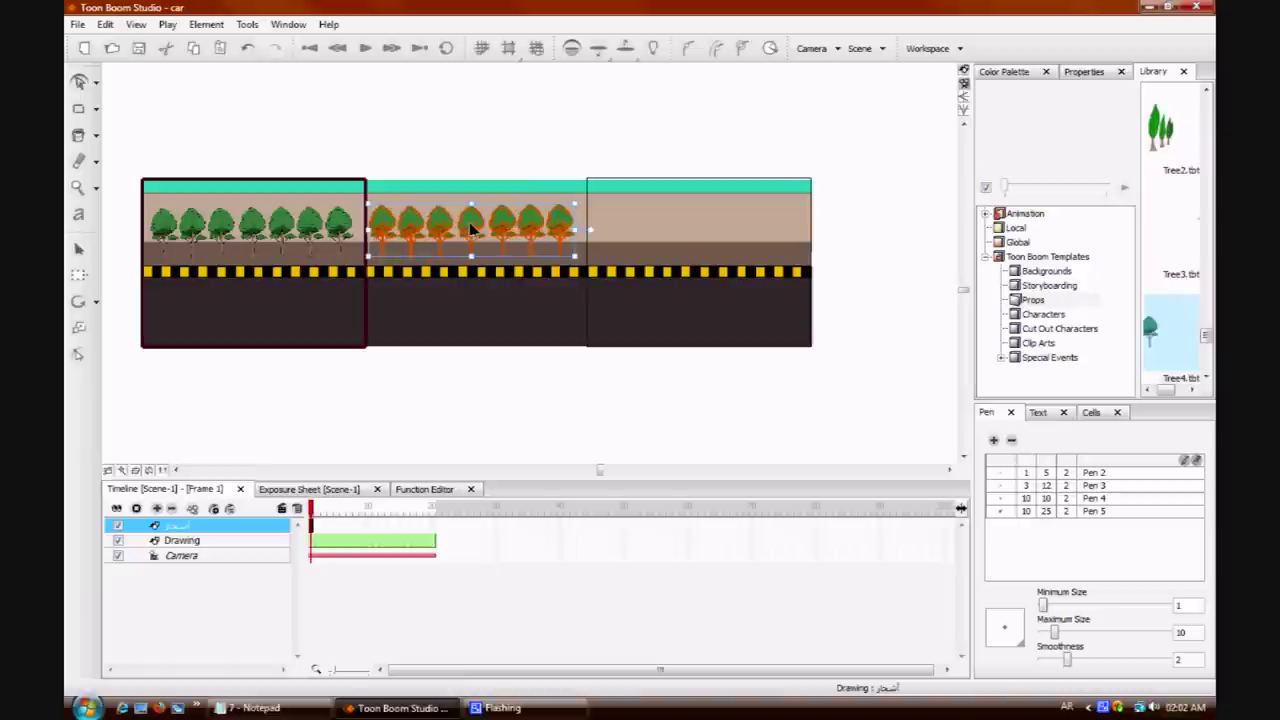
{"action": "left_click", "coordinate": [491, 384]}
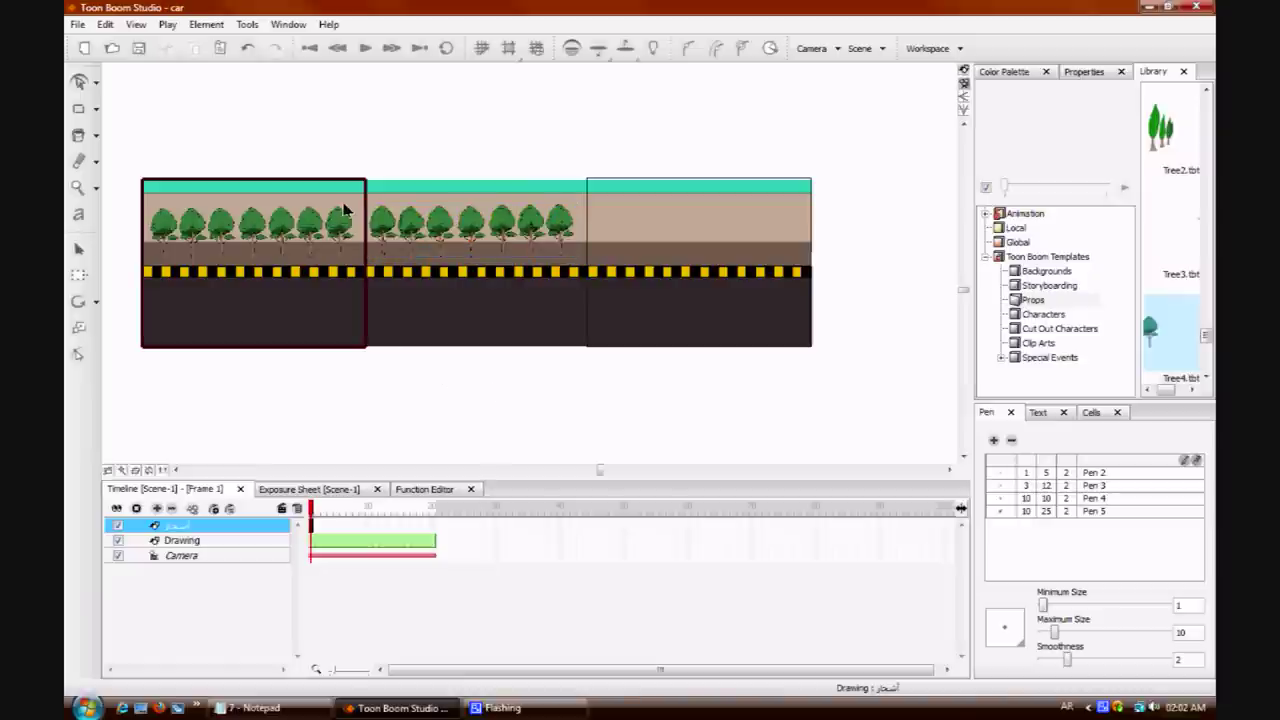
Copy the first panel's seven trees into the third panel at the same height.
{"action": "left_click_drag", "start_coordinate": [196, 247], "coordinate": [145, 297]}
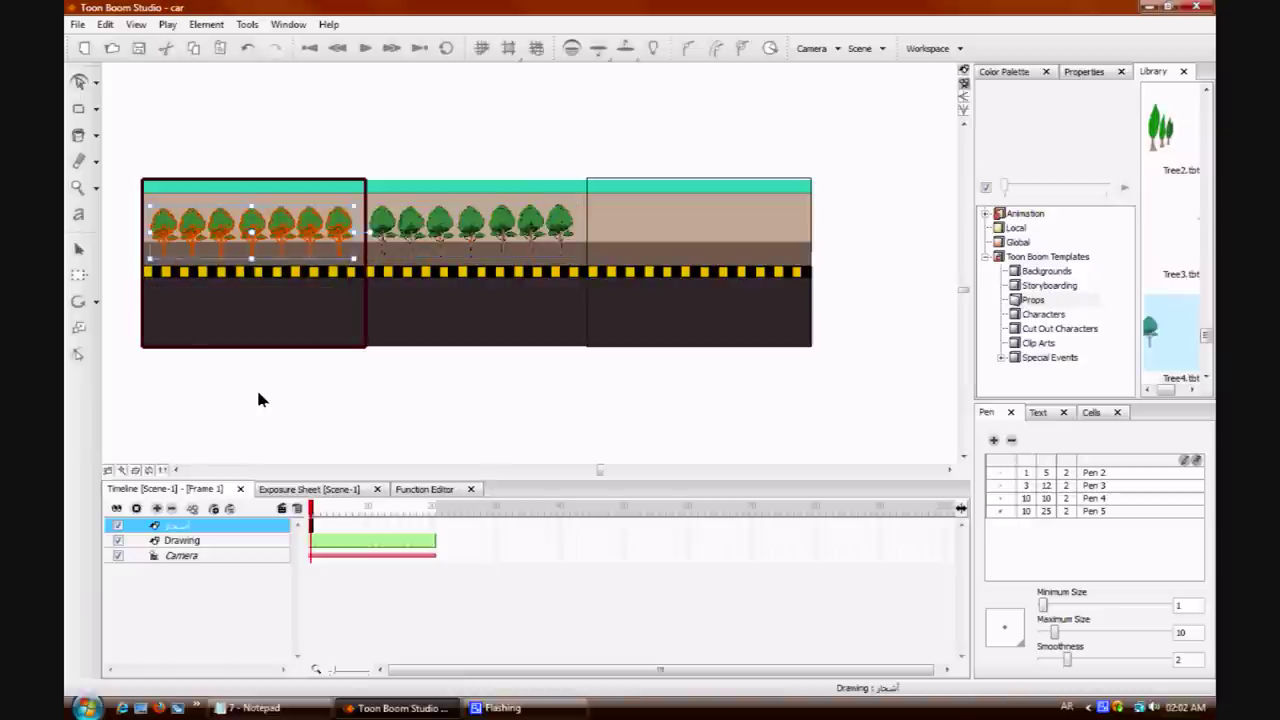
{"action": "left_click_drag", "start_coordinate": [257, 240], "coordinate": [690, 220]}
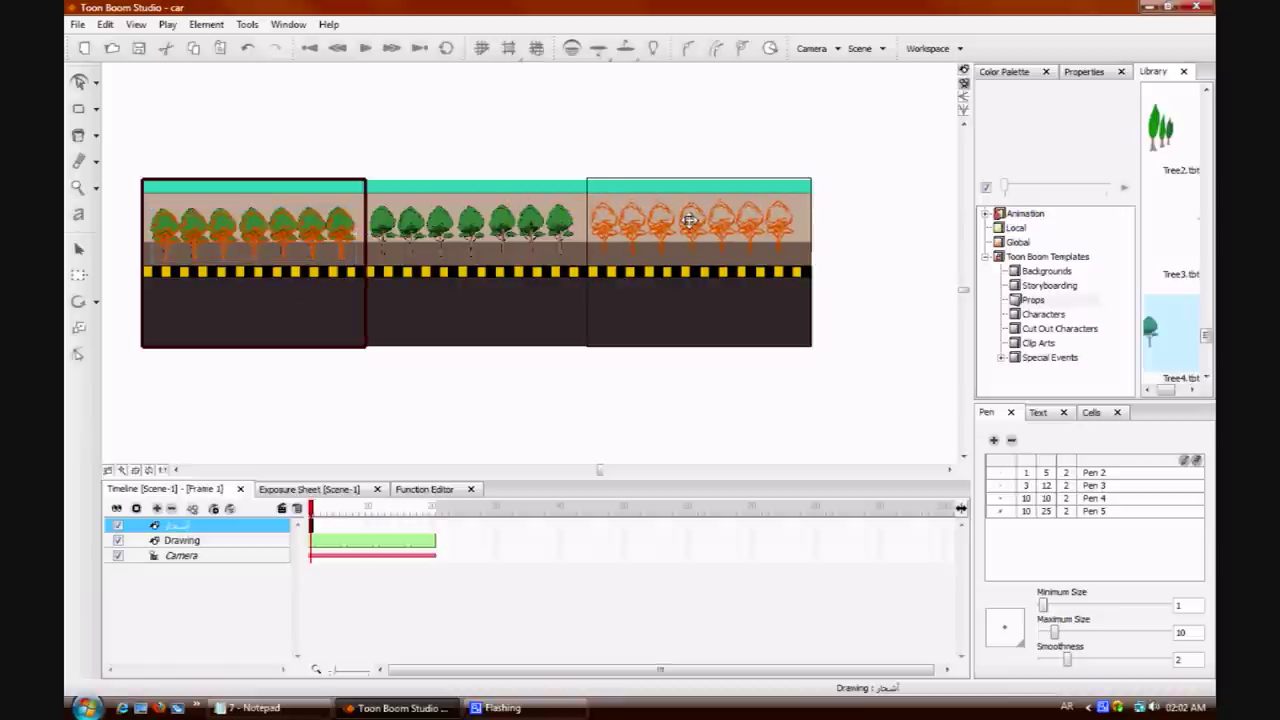
{"action": "left_click_drag", "start_coordinate": [690, 220], "coordinate": [690, 220]}
{"action": "left_click", "coordinate": [659, 388]}
Insert the Fire Hydrant prop on frame 3 of the أشجار layer and transfer it into the frame 1 drawing.
{"action": "left_click_drag", "start_coordinate": [1172, 150], "coordinate": [323, 527]}
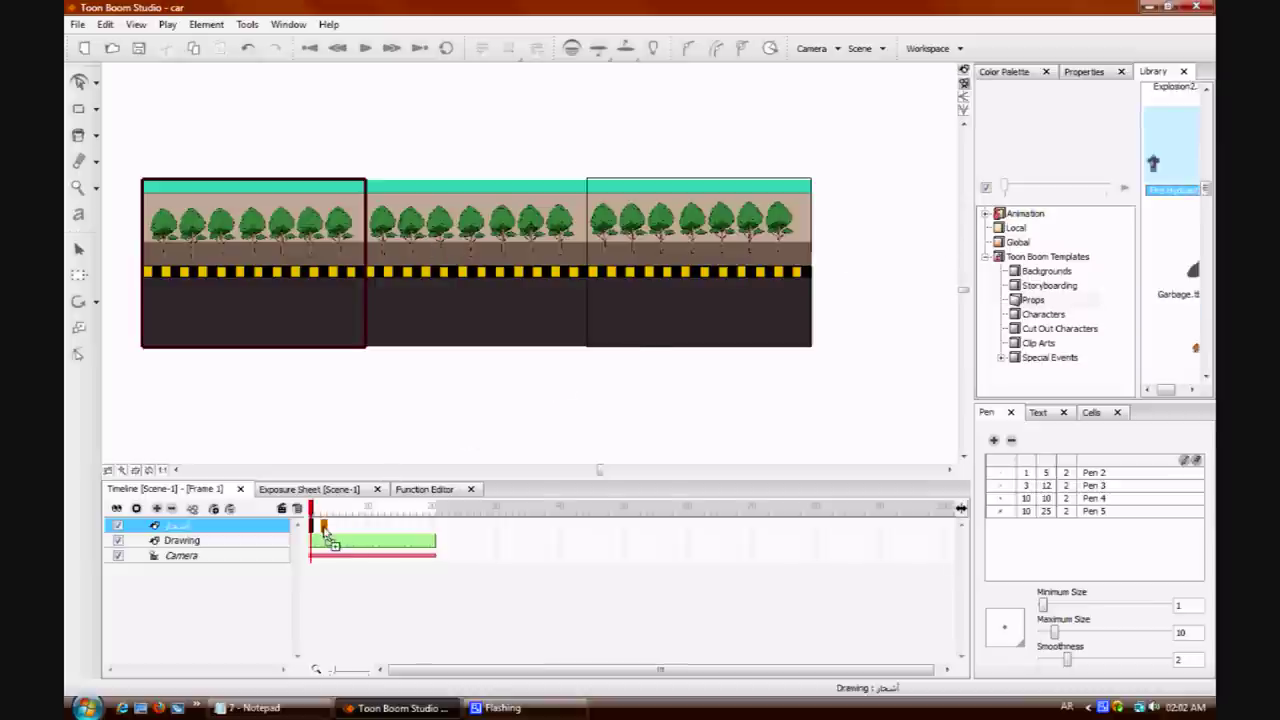
{"action": "left_click_drag", "start_coordinate": [323, 526], "coordinate": [325, 533]}
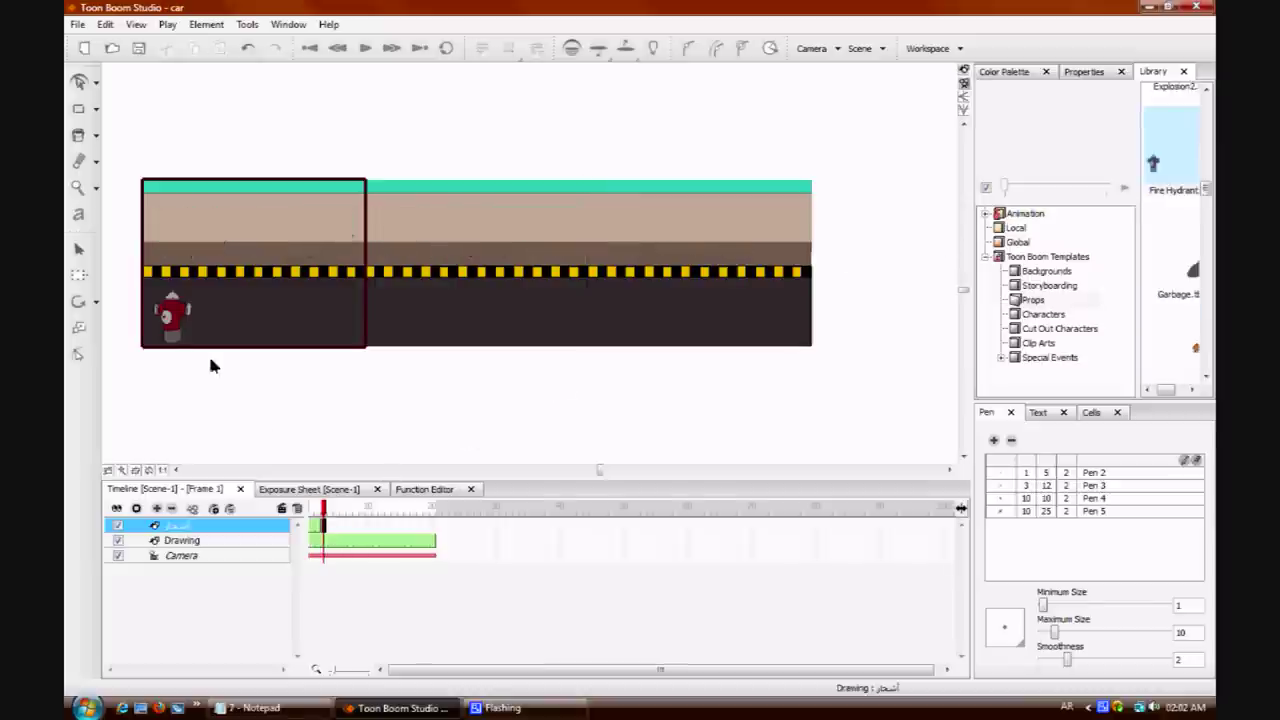
{"action": "left_click", "coordinate": [185, 300]}
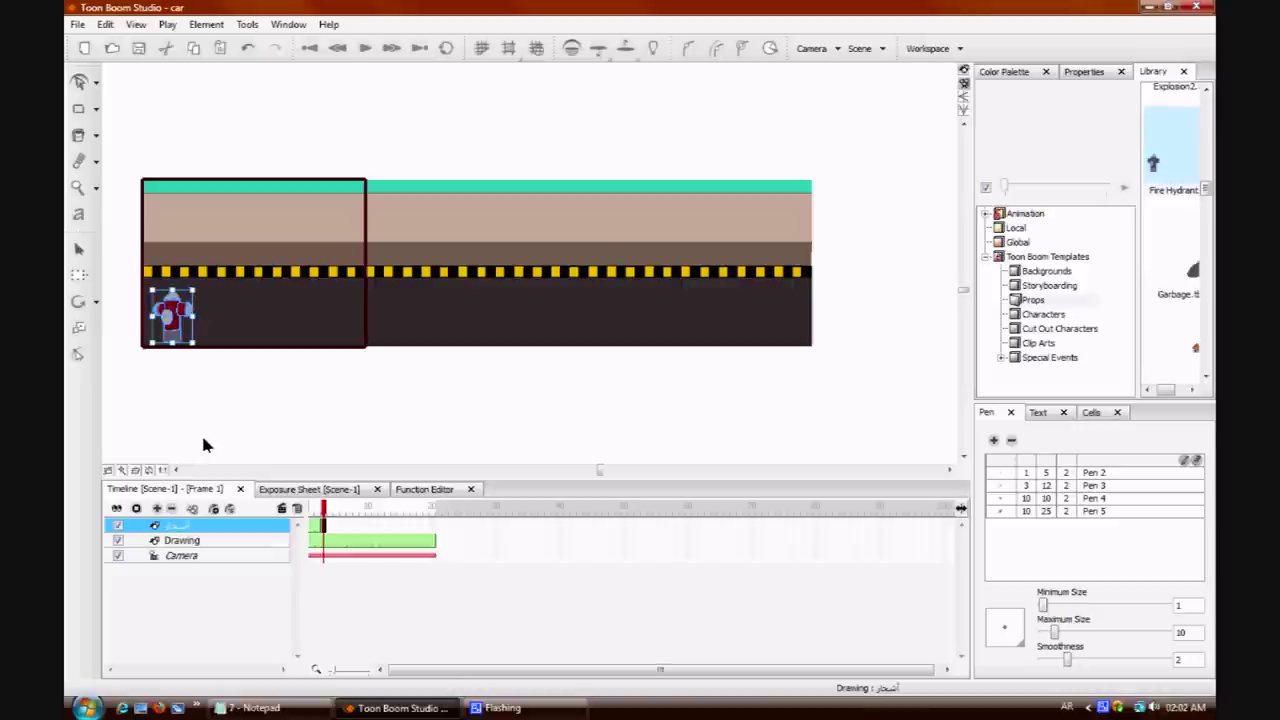
{"action": "left_click", "coordinate": [317, 536]}
{"action": "left_click", "coordinate": [326, 535]}
{"action": "left_click", "coordinate": [313, 535]}
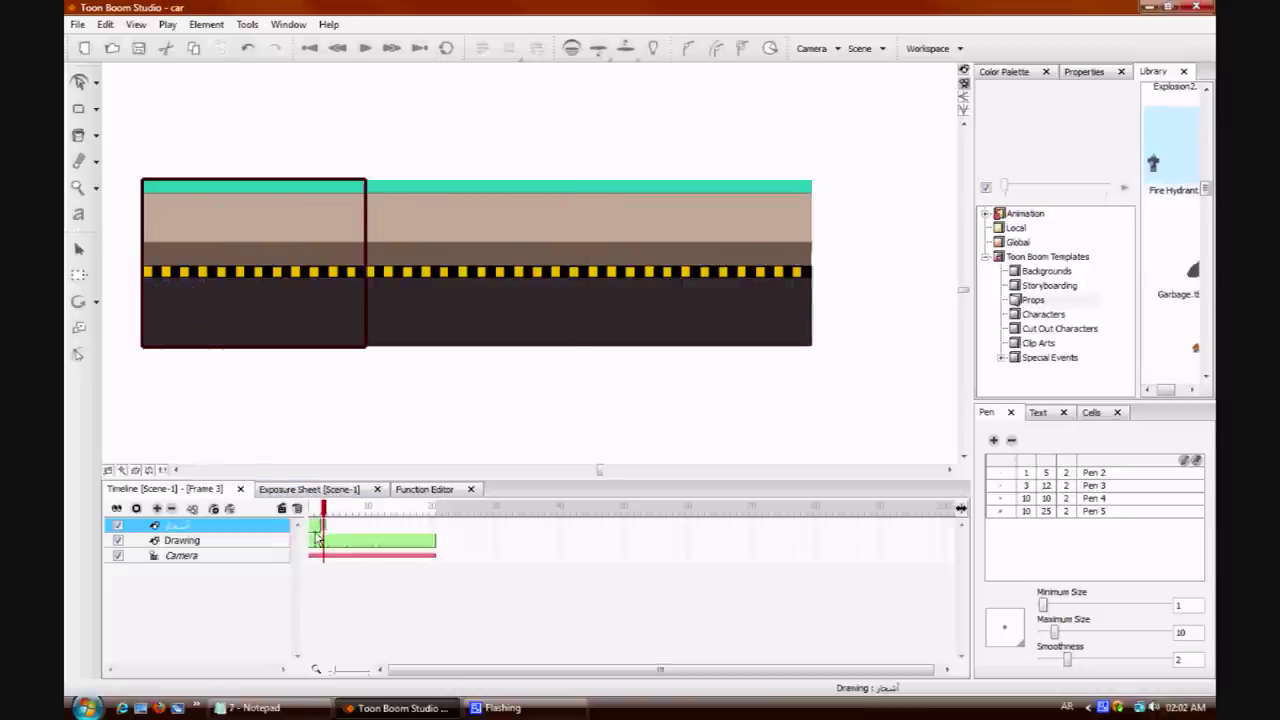
{"action": "left_click", "coordinate": [172, 316]}
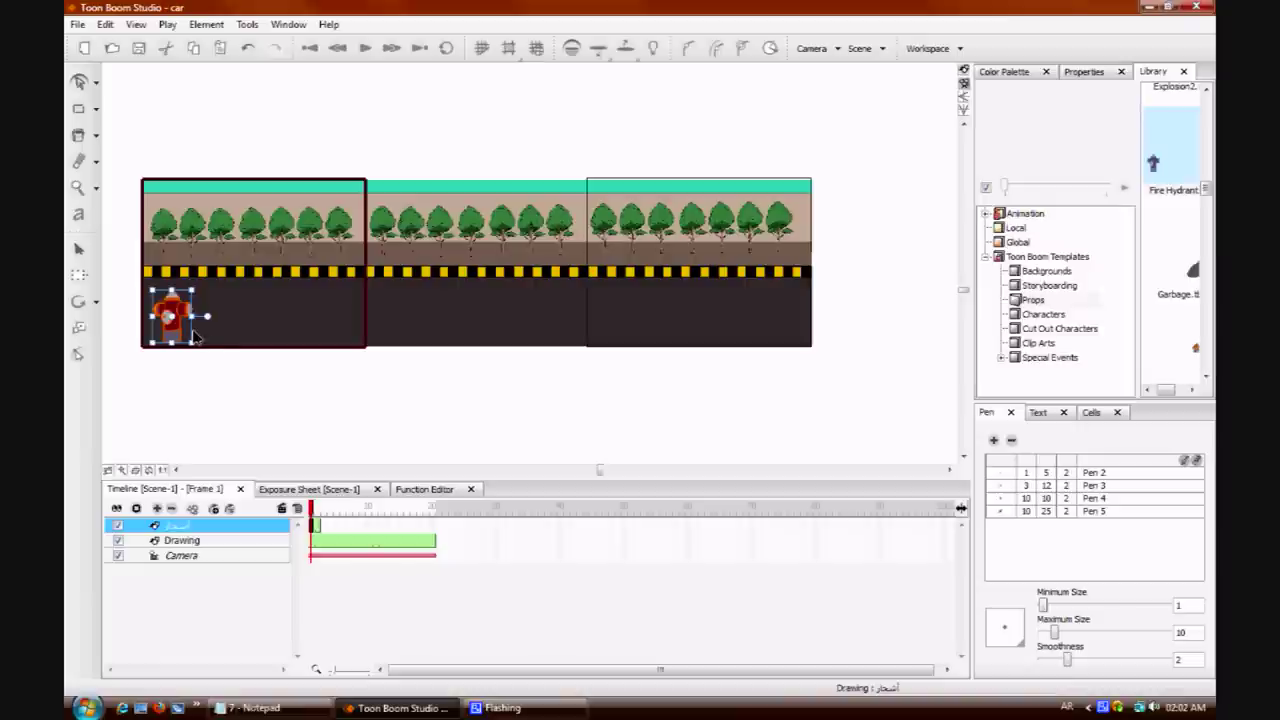
Shrink the fire hydrant and place it on the brown band in the middle panel, just above the checkered kerb.
{"action": "left_click_drag", "start_coordinate": [178, 330], "coordinate": [484, 252]}
{"action": "left_click", "coordinate": [527, 371]}
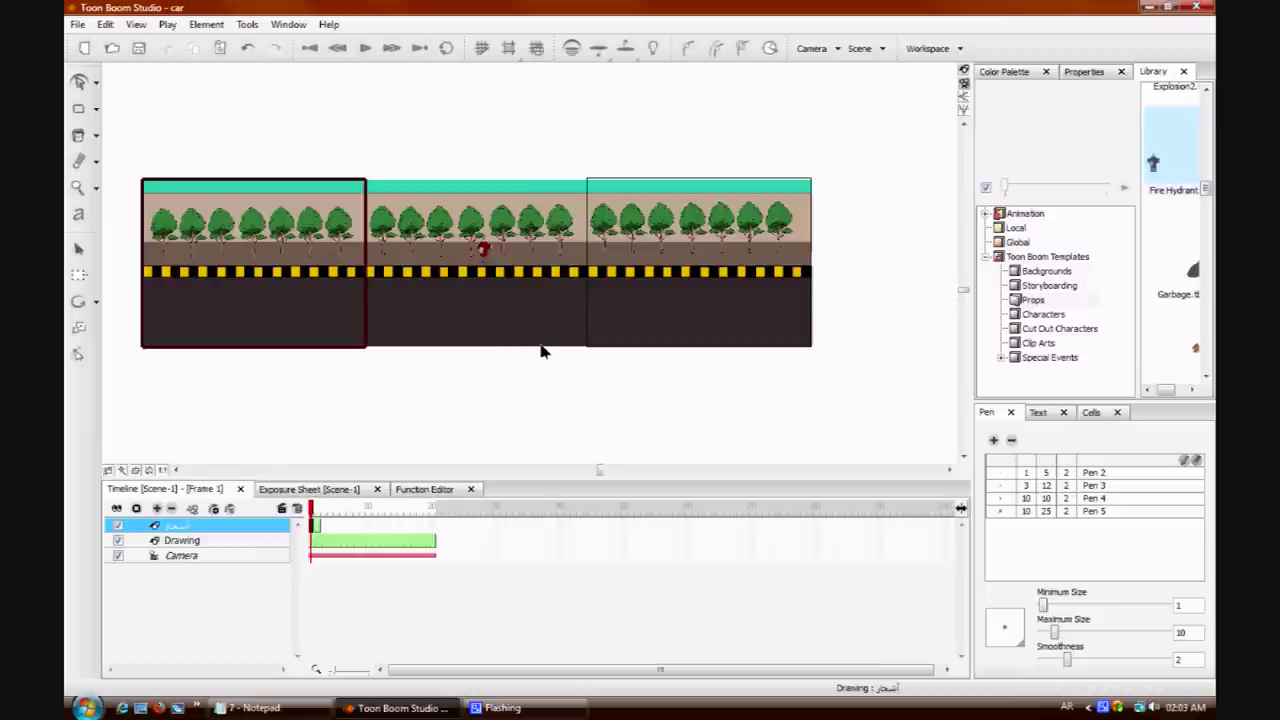
{"action": "key", "text": "z"}
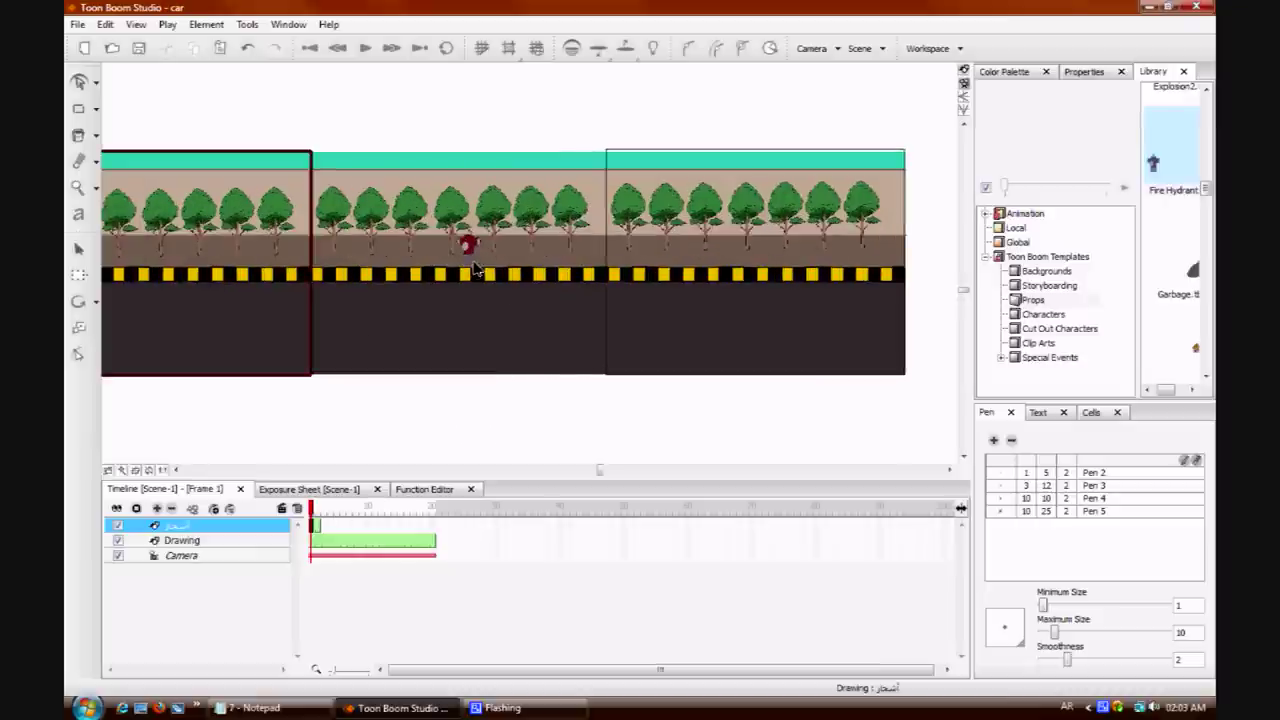
{"action": "left_click_drag", "start_coordinate": [600, 470], "coordinate": [582, 469]}
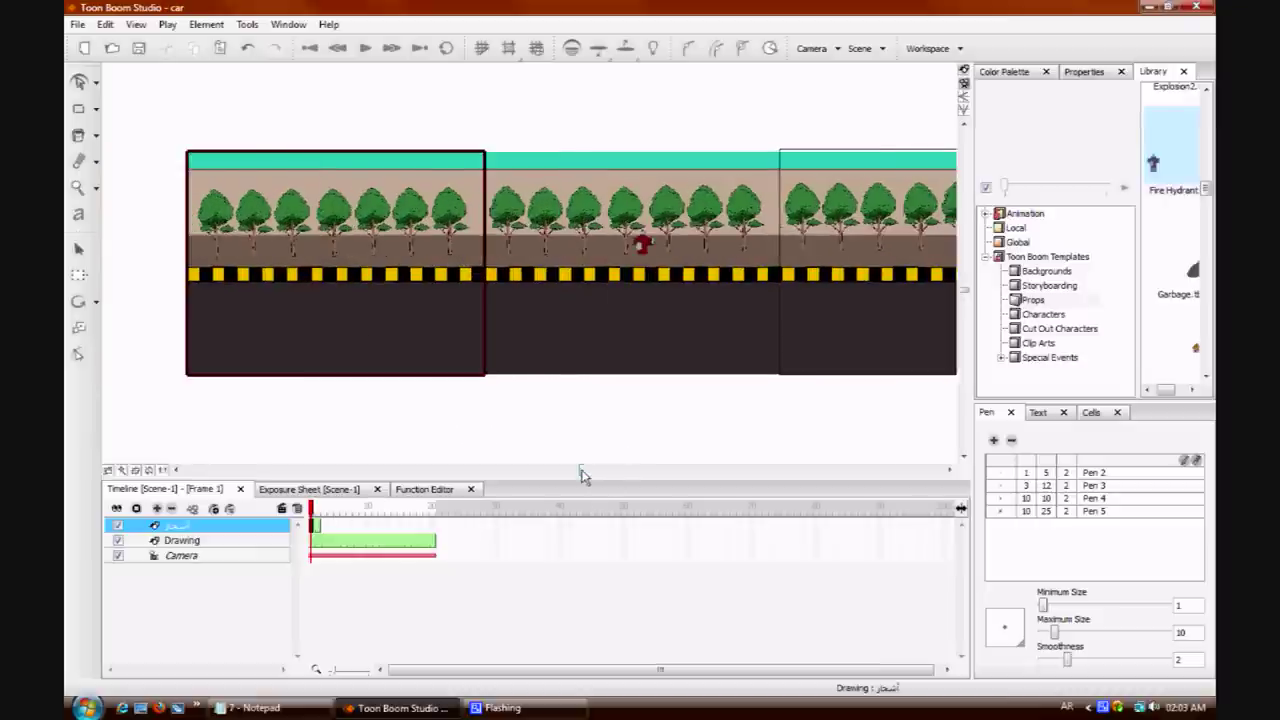
Extend the exposure of the أشجار layer to frame 20 and return to frame 1.
{"action": "scroll", "coordinate": [580, 414], "scroll_direction": "down", "scroll_amount": 2}
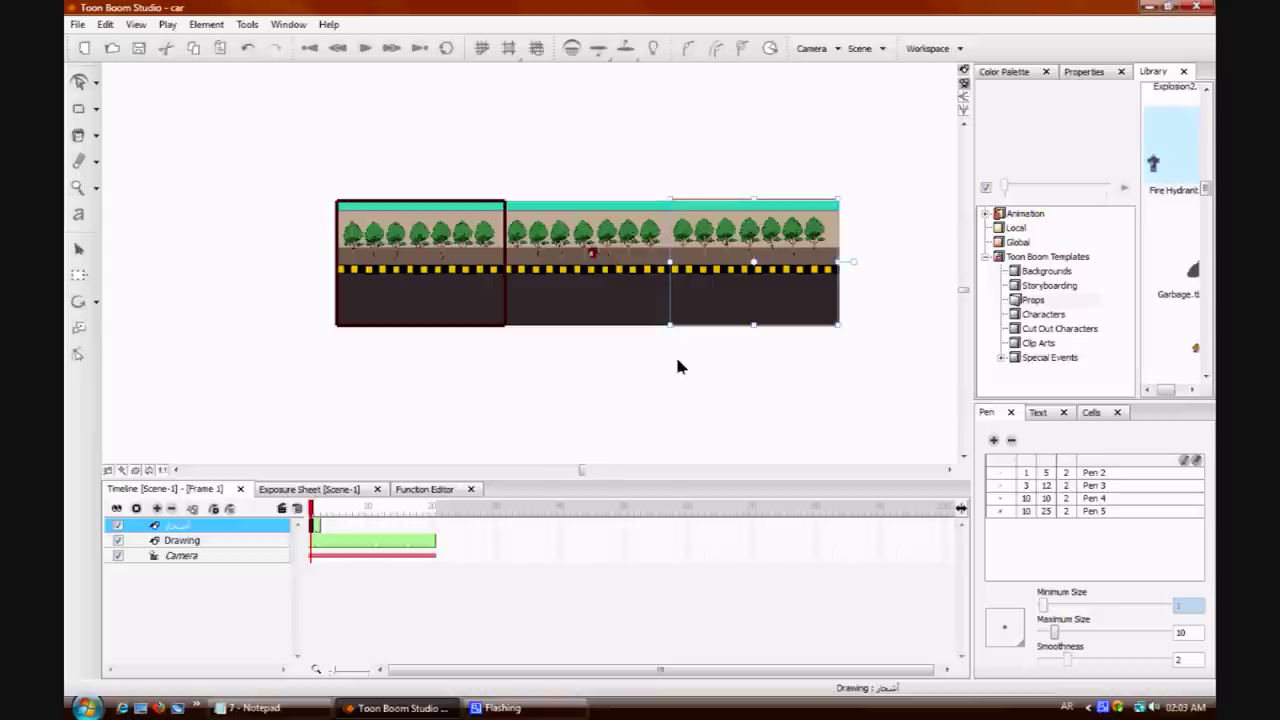
{"action": "right_click", "coordinate": [432, 537]}
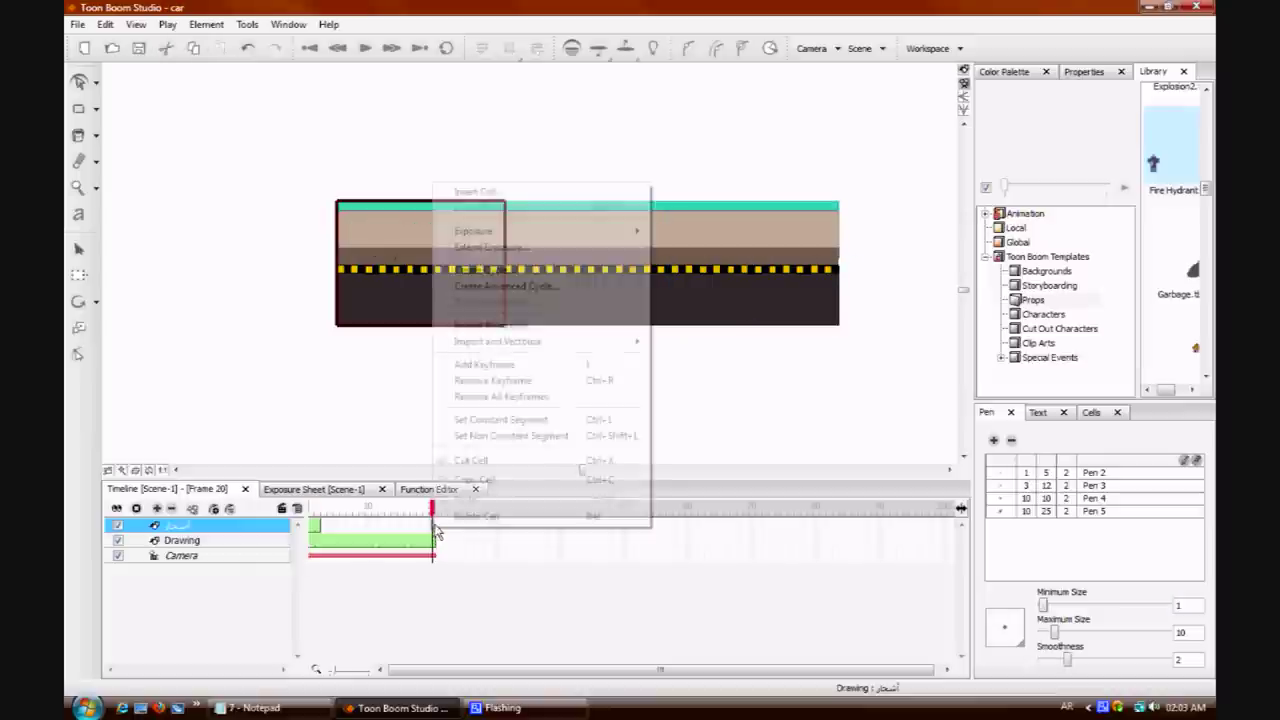
{"action": "left_click", "coordinate": [521, 270]}
{"action": "left_click_drag", "start_coordinate": [432, 508], "coordinate": [311, 510]}
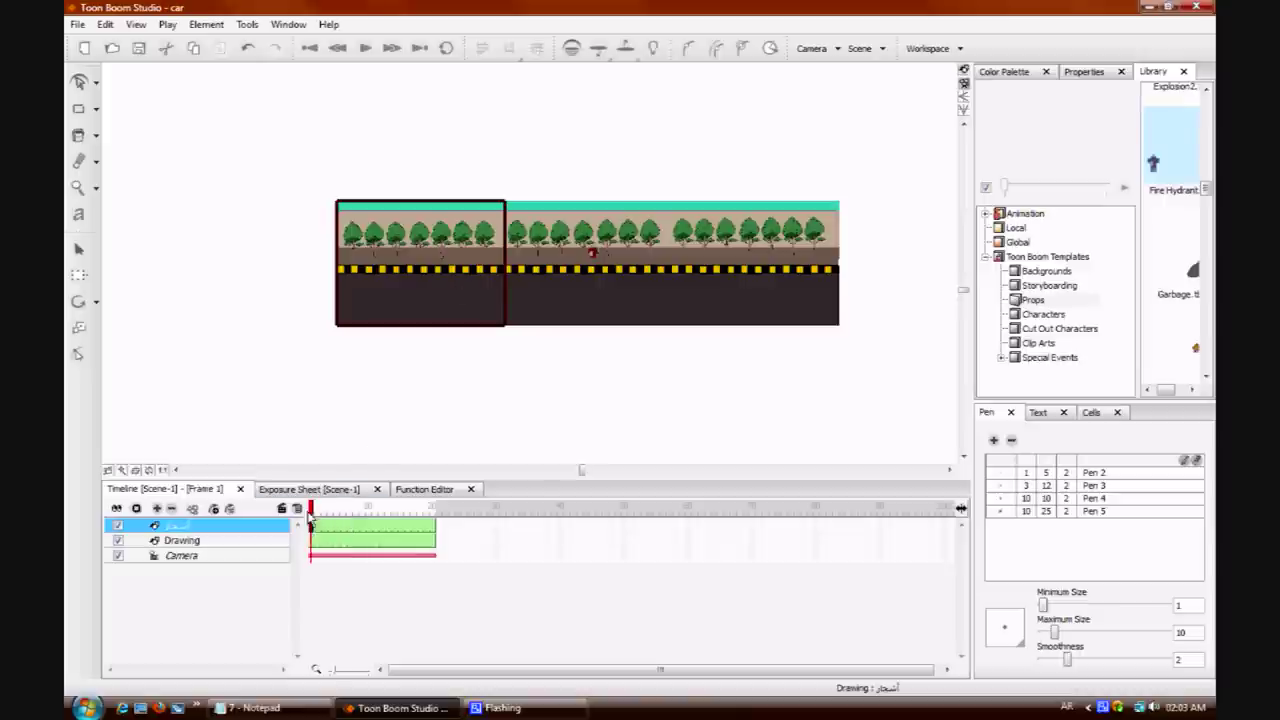
Add a peg, attach the أشجار and Drawing layers to it, and collapse the group.
{"action": "left_click", "coordinate": [213, 510]}
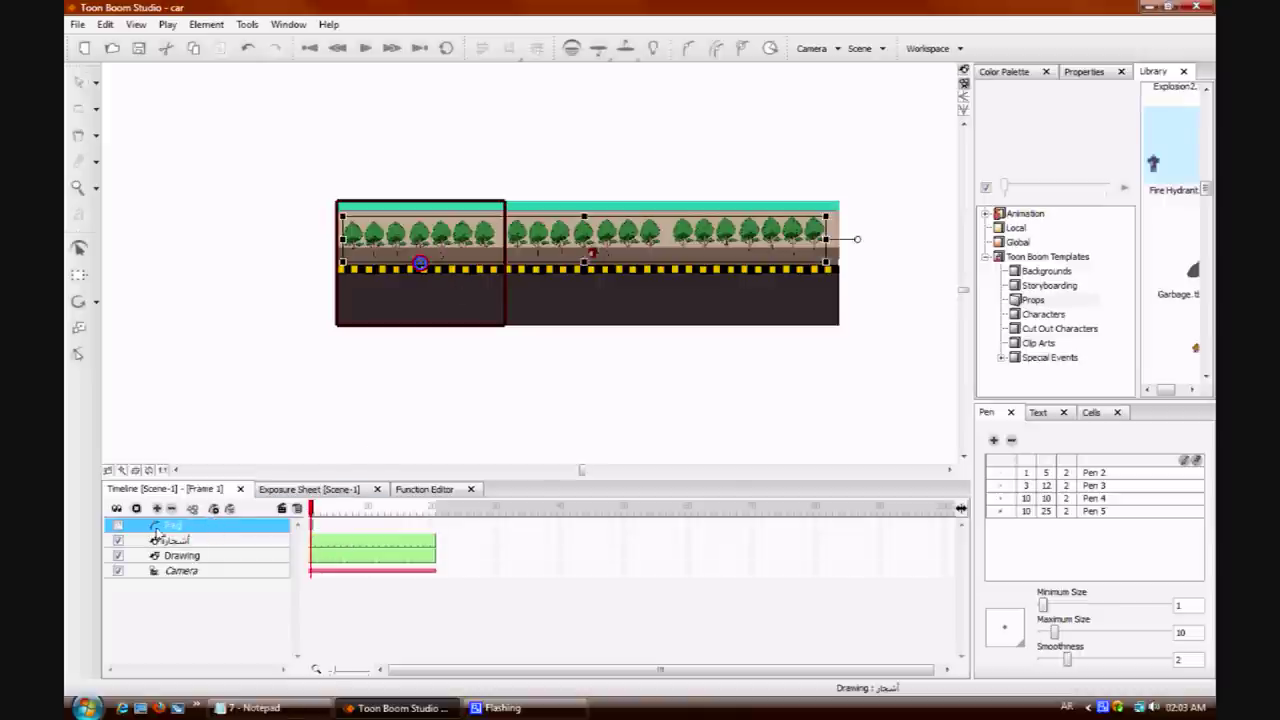
{"action": "mouse_move", "coordinate": [195, 541]}
{"action": "left_mouse_down"}
{"action": "mouse_move", "coordinate": [199, 525]}
{"action": "mouse_move", "coordinate": [198, 542]}
{"action": "mouse_move", "coordinate": [171, 529]}
{"action": "left_mouse_up"}
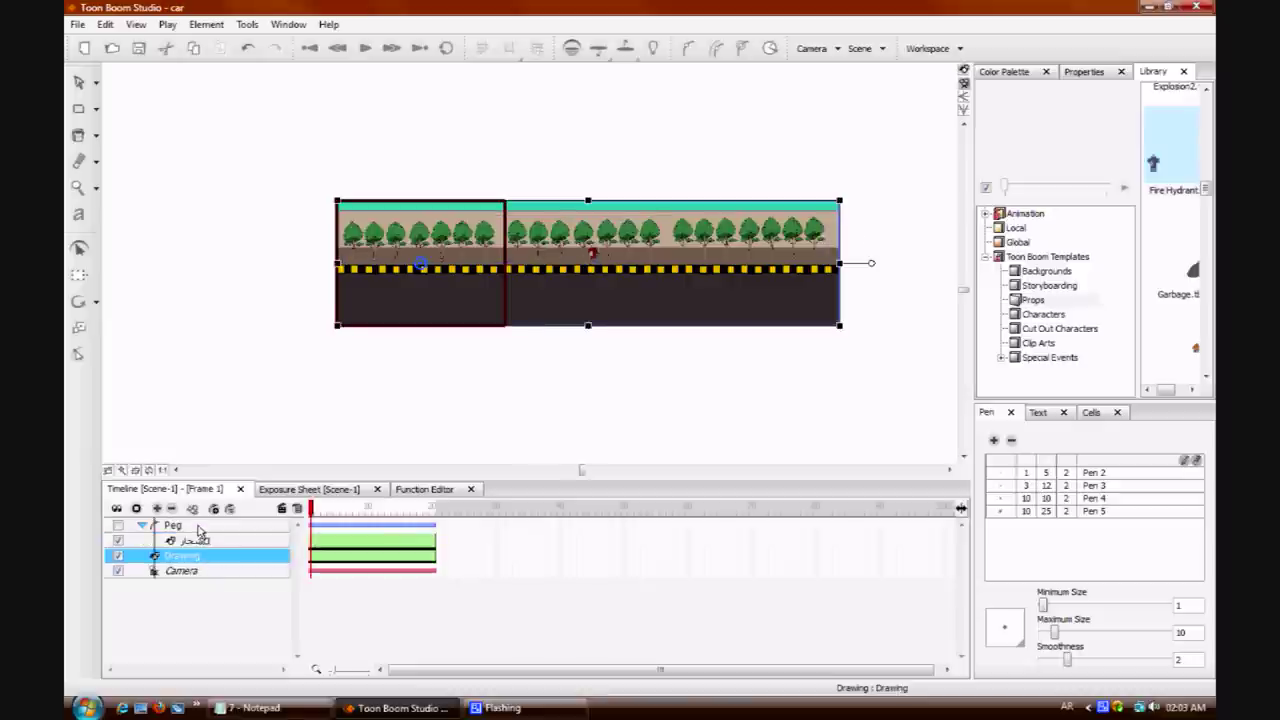
{"action": "left_click", "coordinate": [145, 525]}
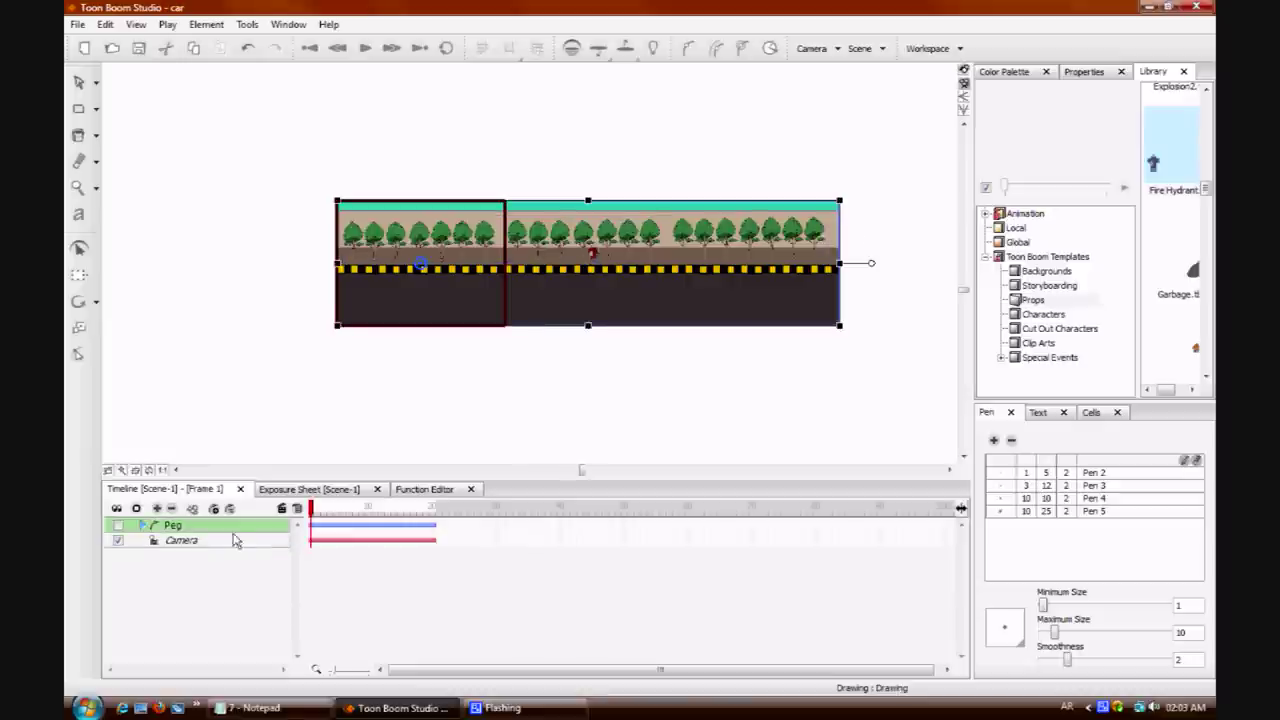
Animate the peg with the Motion tool from frame 1 to frame 20, moving the background left until its third panel fills the camera frame.
{"action": "left_click", "coordinate": [311, 527]}
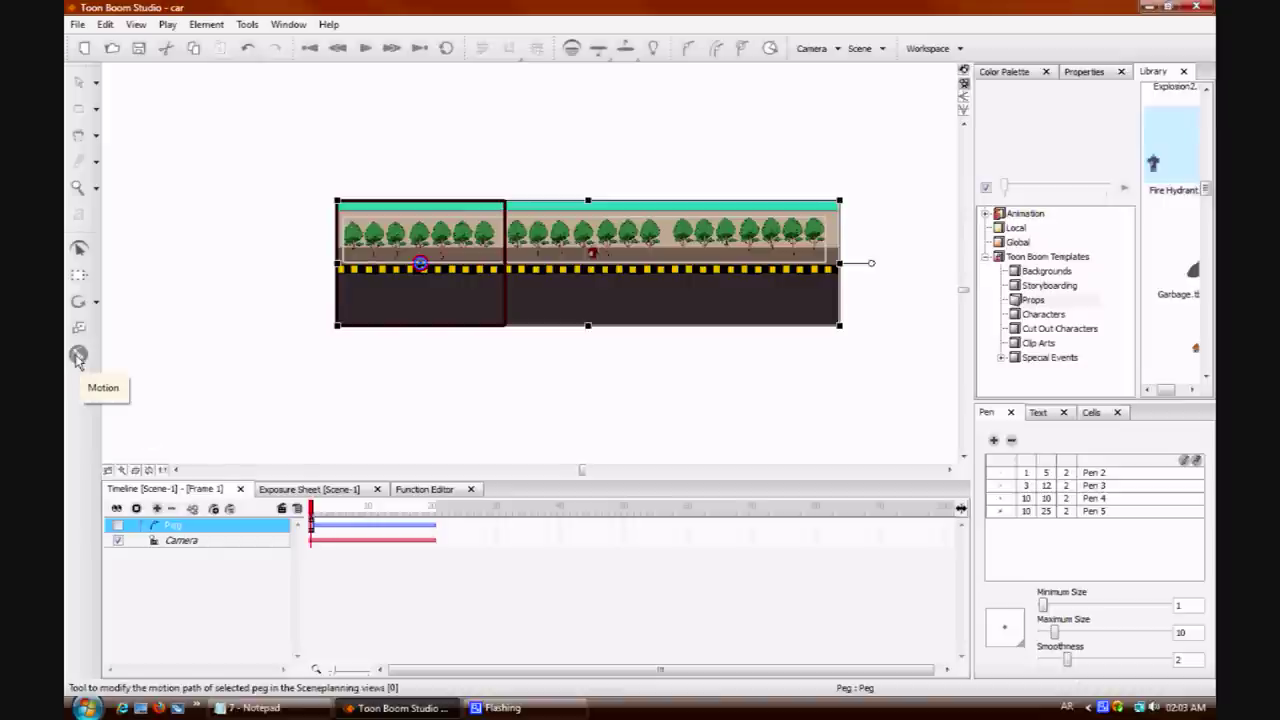
{"action": "left_click", "coordinate": [78, 357]}
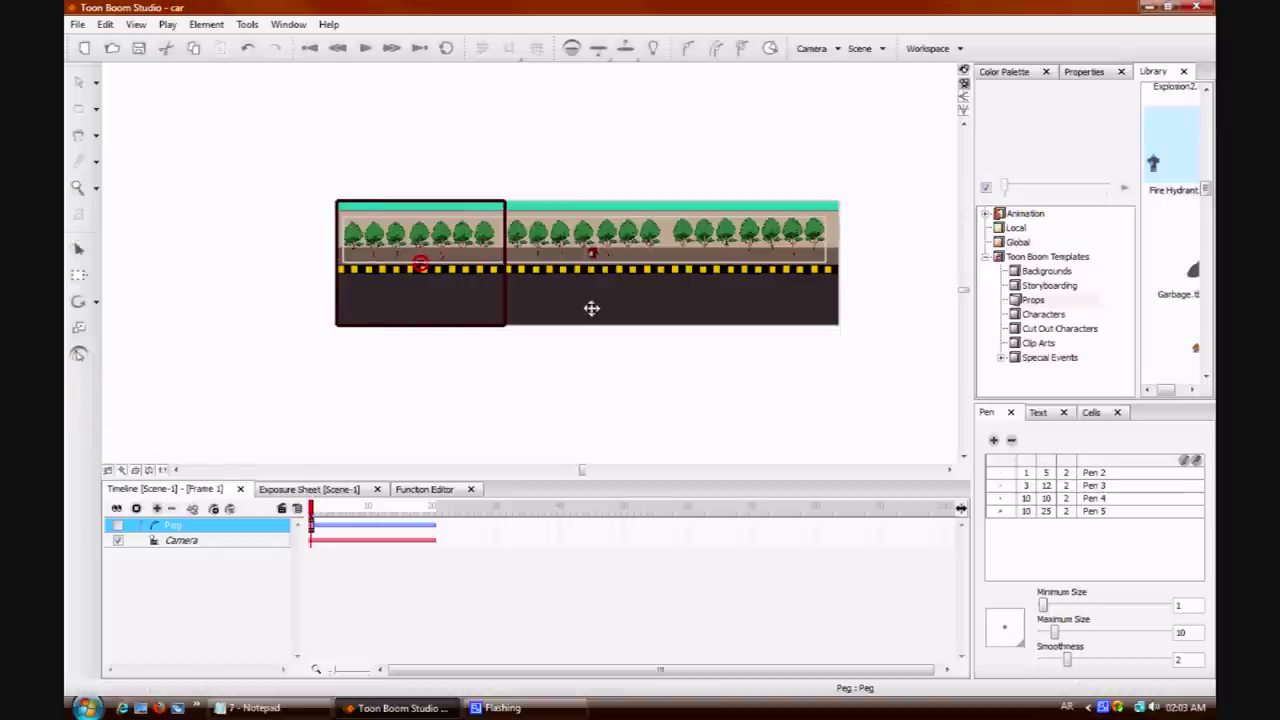
{"action": "left_click_drag", "start_coordinate": [312, 510], "coordinate": [432, 512]}
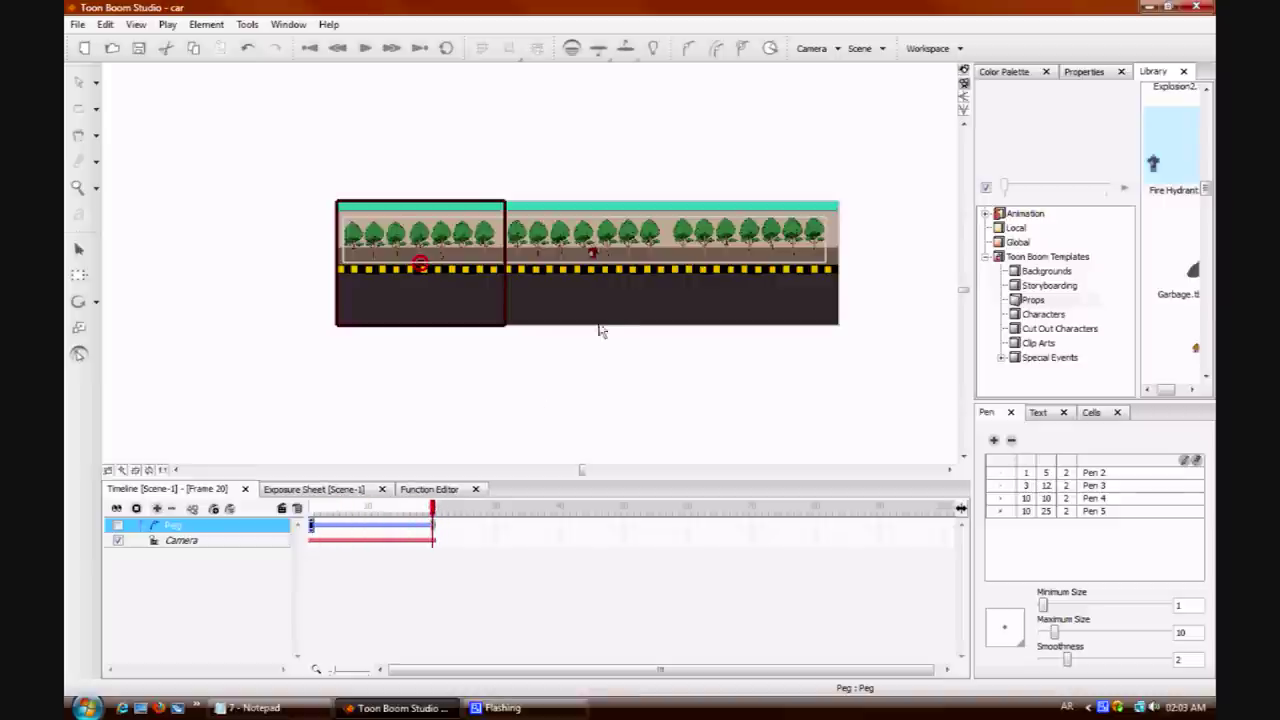
{"action": "left_click_drag", "start_coordinate": [780, 308], "coordinate": [464, 309]}
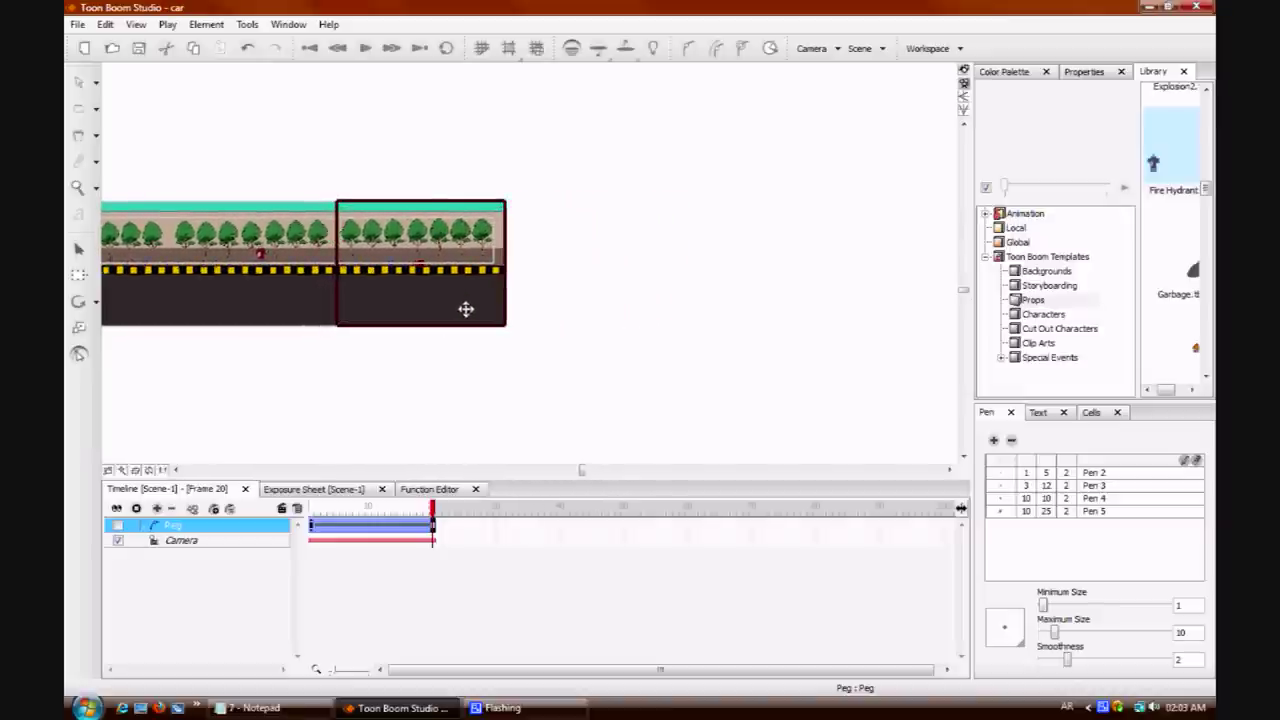
Examine how the third panel lines up with the camera frame at frame 20, and preview the peg motion back to frame 1.
{"action": "left_click_drag", "start_coordinate": [583, 471], "coordinate": [557, 470]}
{"action": "key", "text": "2"}
{"action": "key", "text": "2"}
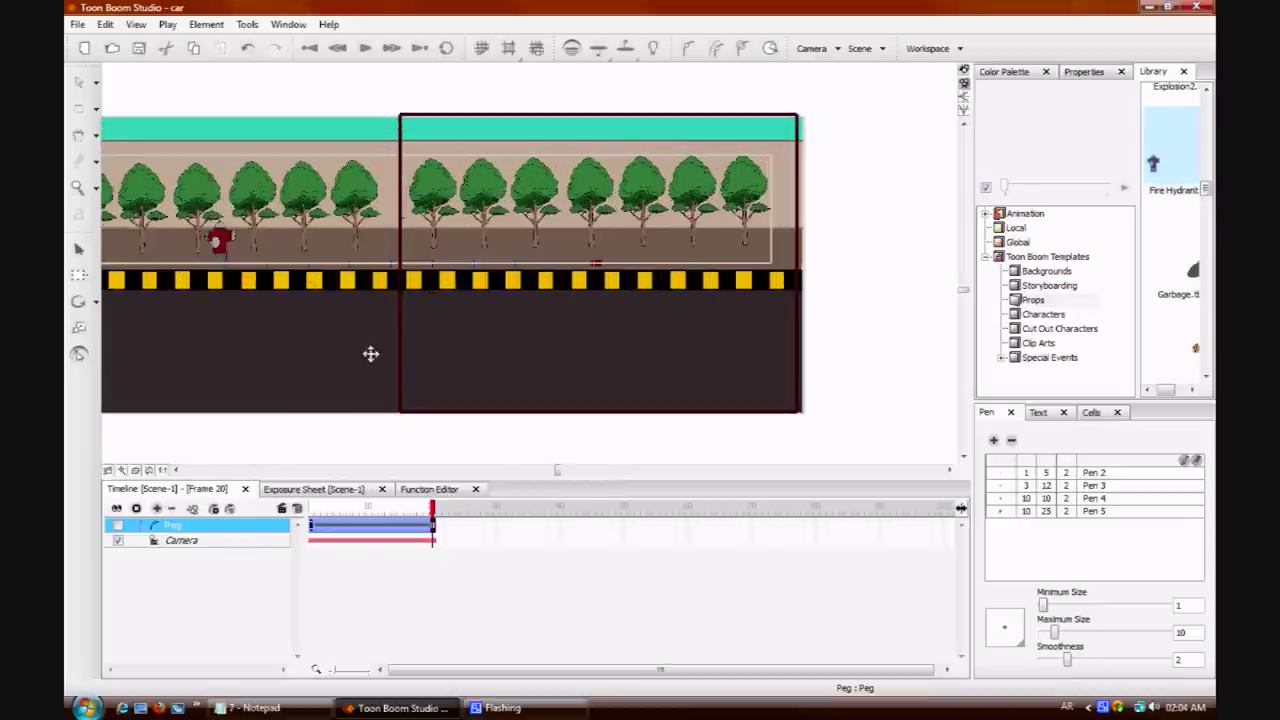
{"action": "left_click", "coordinate": [528, 471]}
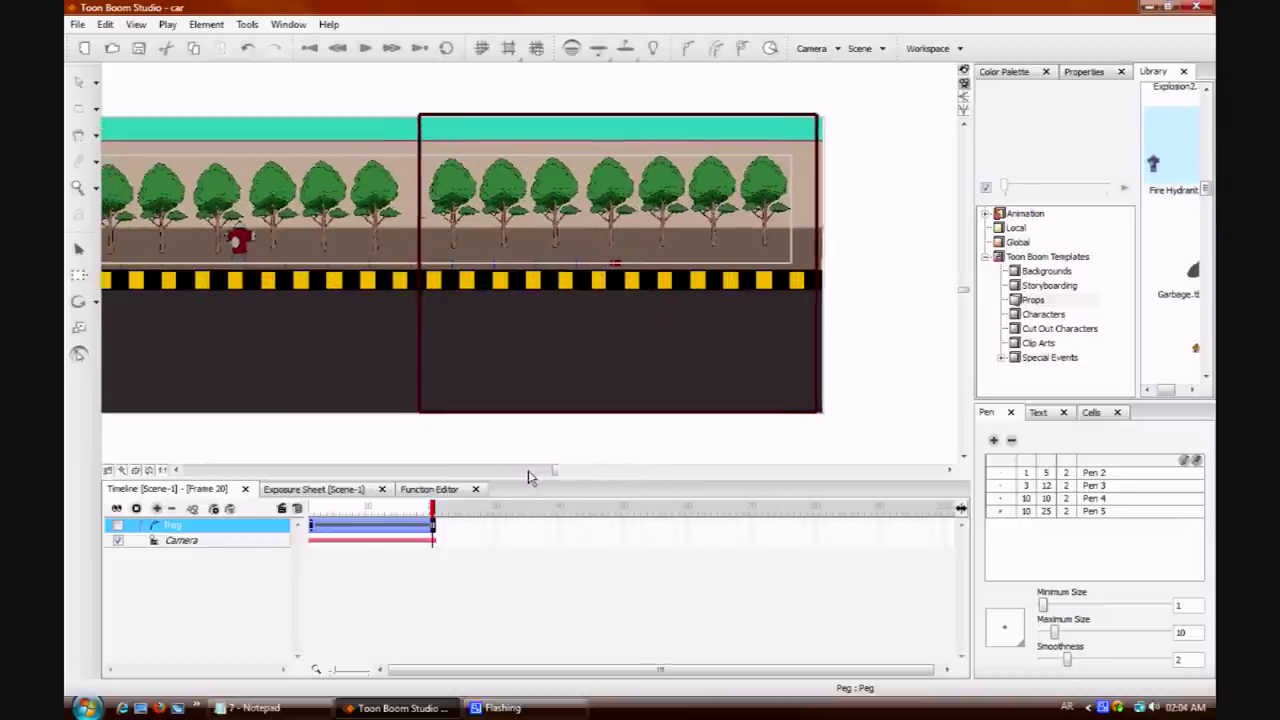
{"action": "left_click", "coordinate": [528, 471]}
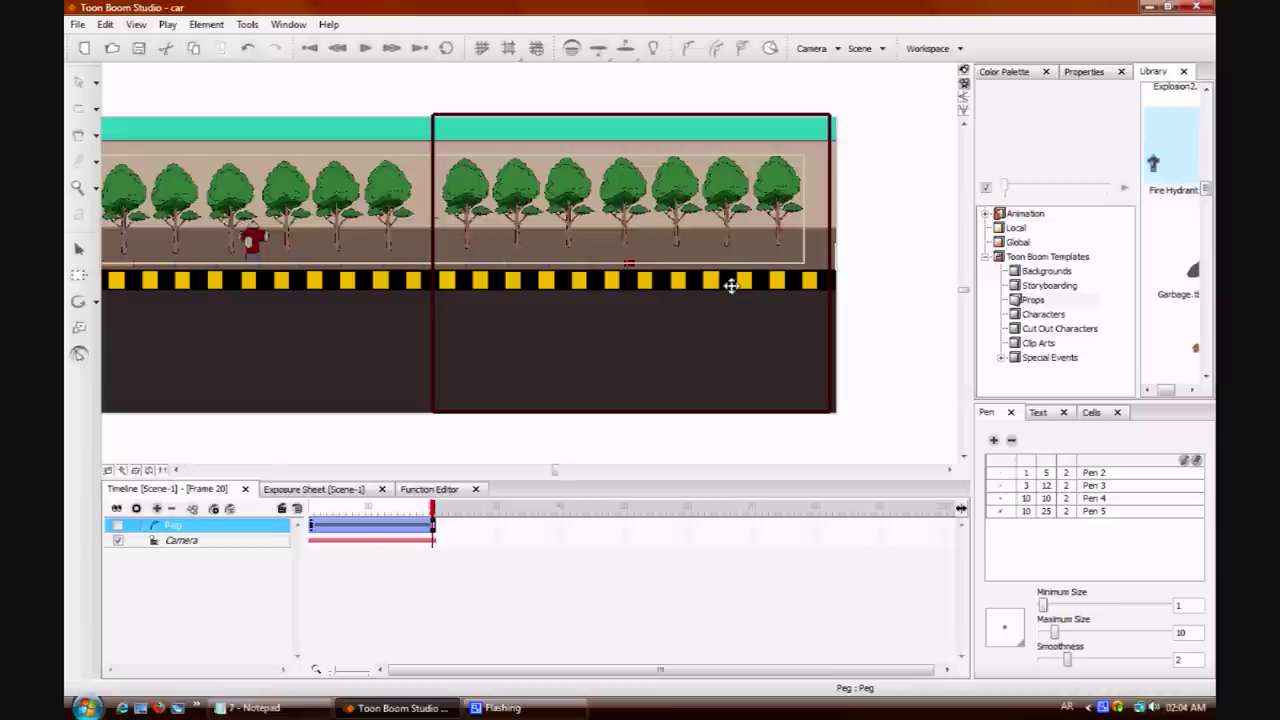
{"action": "left_click_drag", "start_coordinate": [551, 474], "coordinate": [530, 471]}
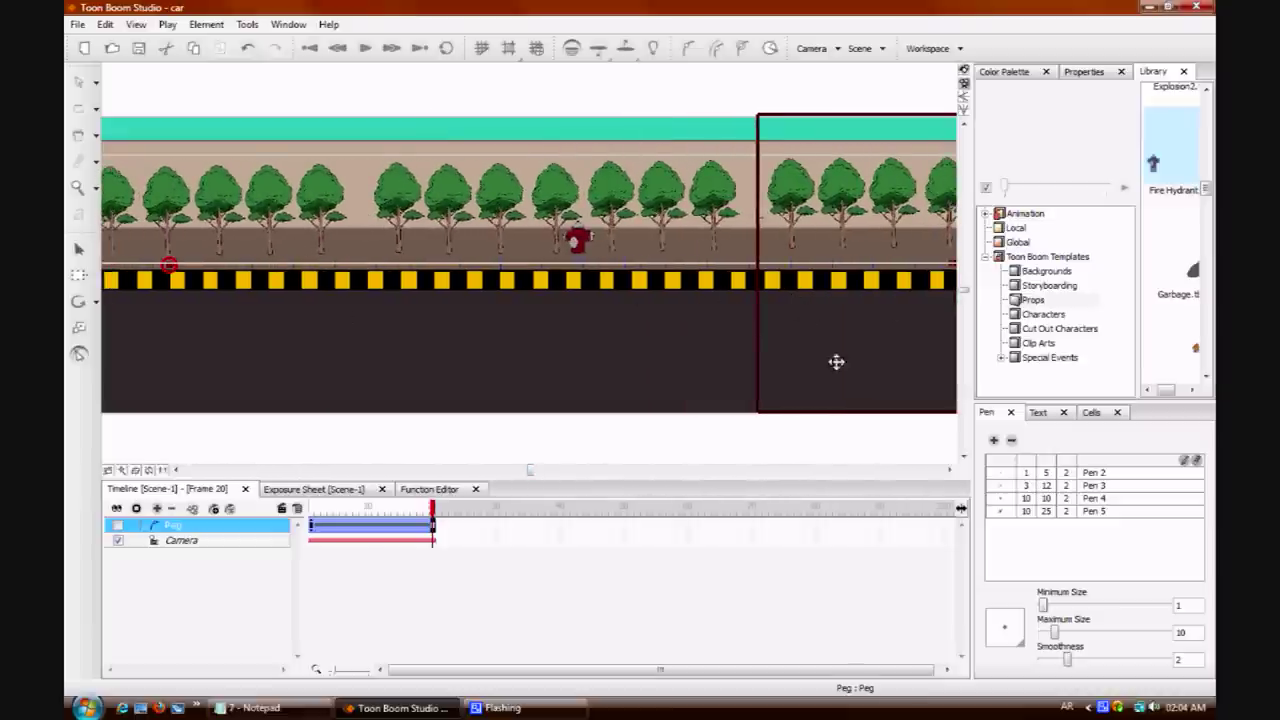
{"action": "left_click_drag", "start_coordinate": [527, 473], "coordinate": [563, 474]}
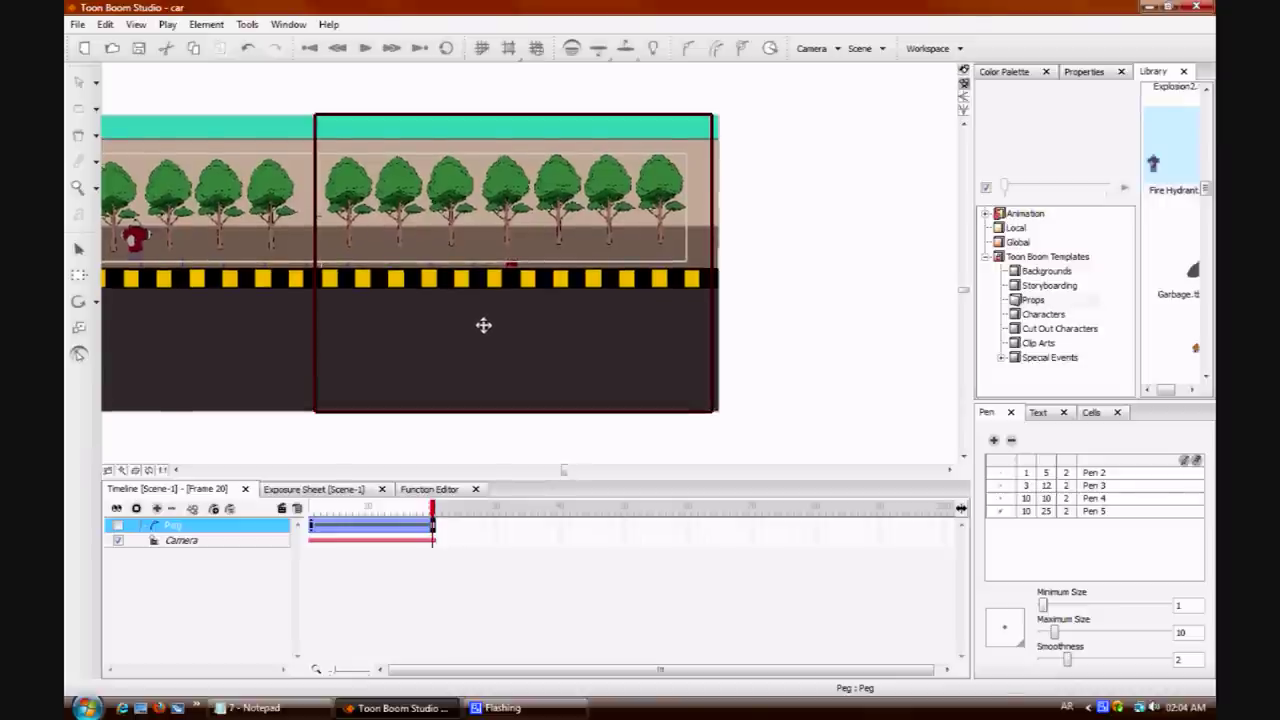
{"action": "key", "text": "2"}
{"action": "key", "text": "2"}
{"action": "key", "text": "2"}
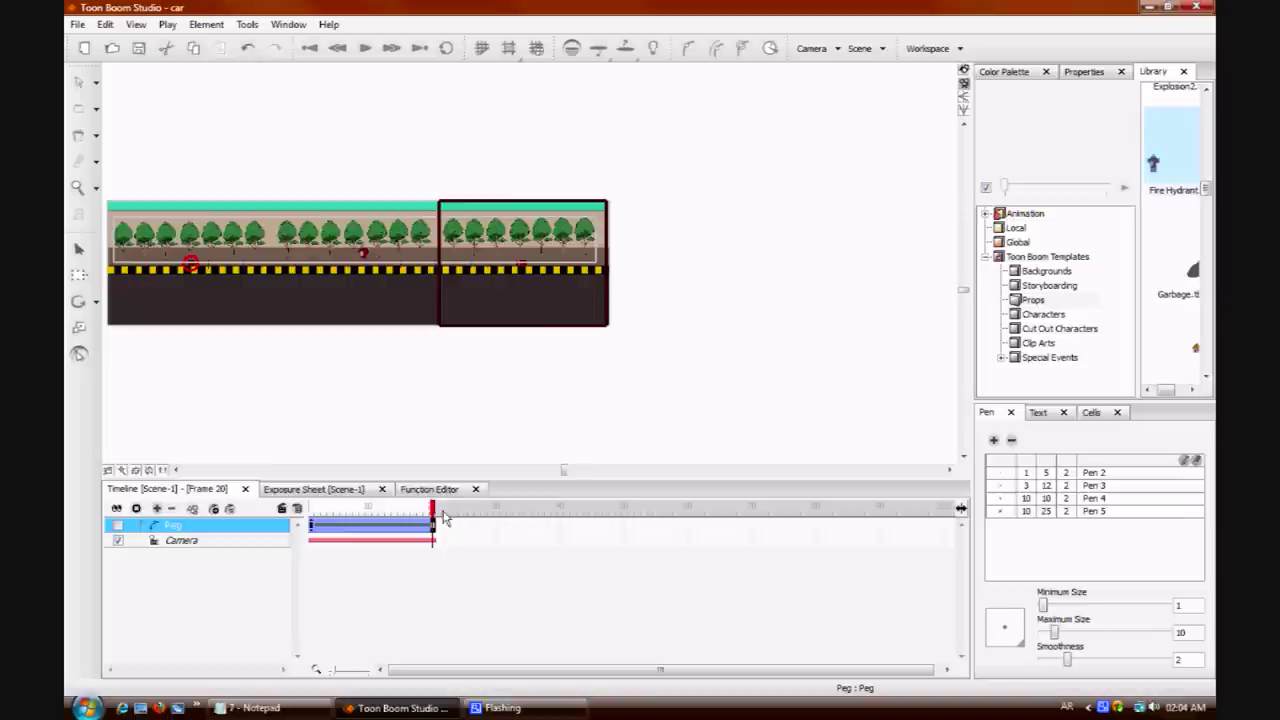
{"action": "left_click_drag", "start_coordinate": [433, 512], "coordinate": [352, 524]}
{"action": "left_click", "coordinate": [313, 525]}
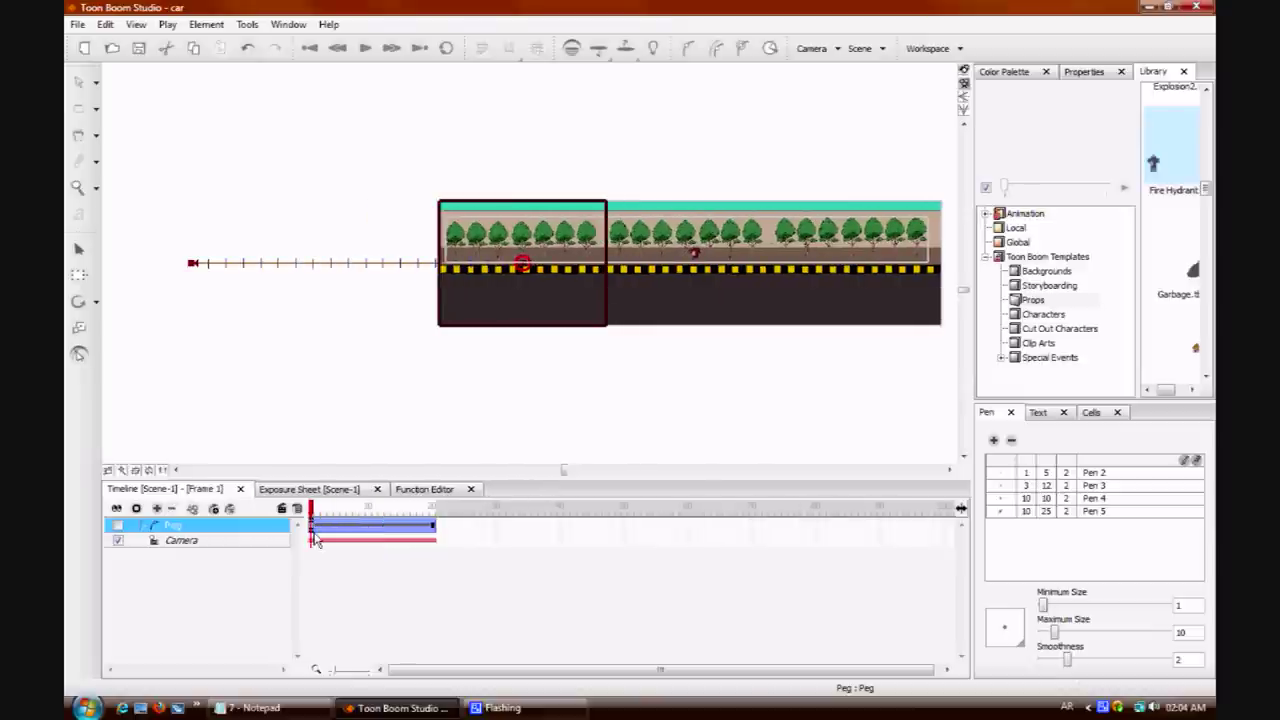
Copy the peg's motion from frames 1 to 20 and paste it at frames 21 and 41.
{"action": "left_click", "coordinate": [445, 532]}
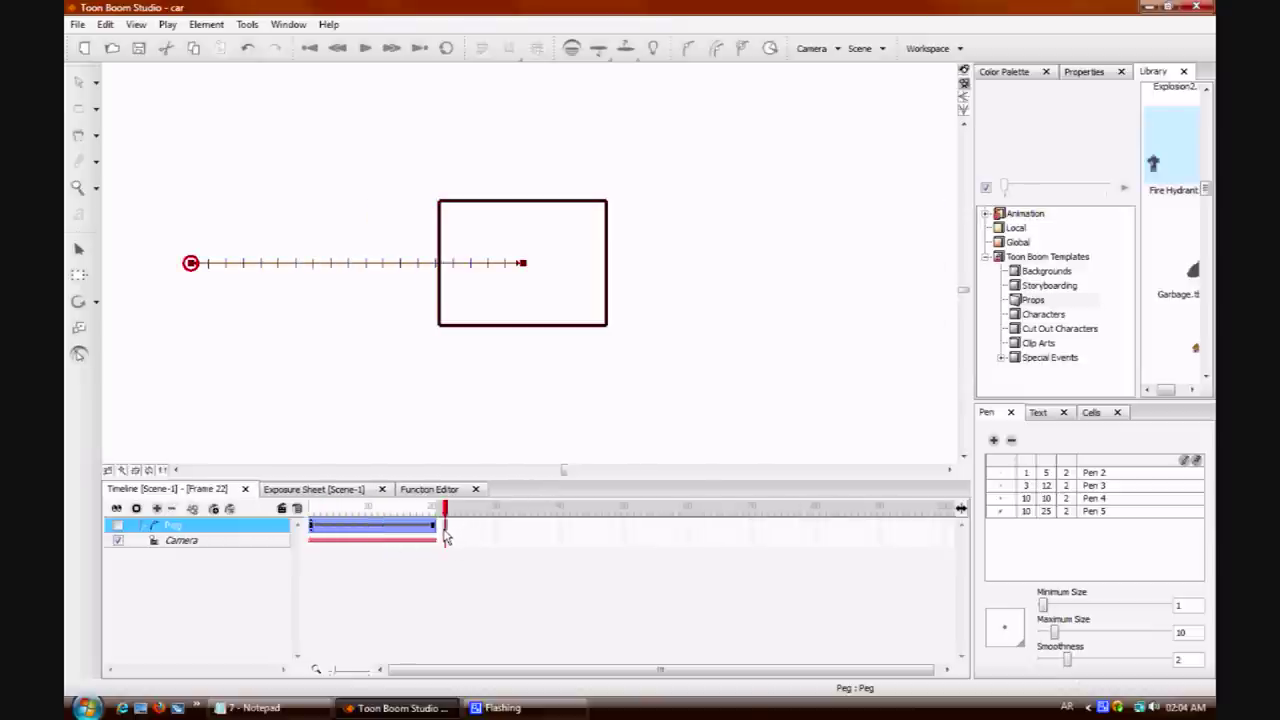
{"action": "left_click_drag", "start_coordinate": [440, 530], "coordinate": [308, 528]}
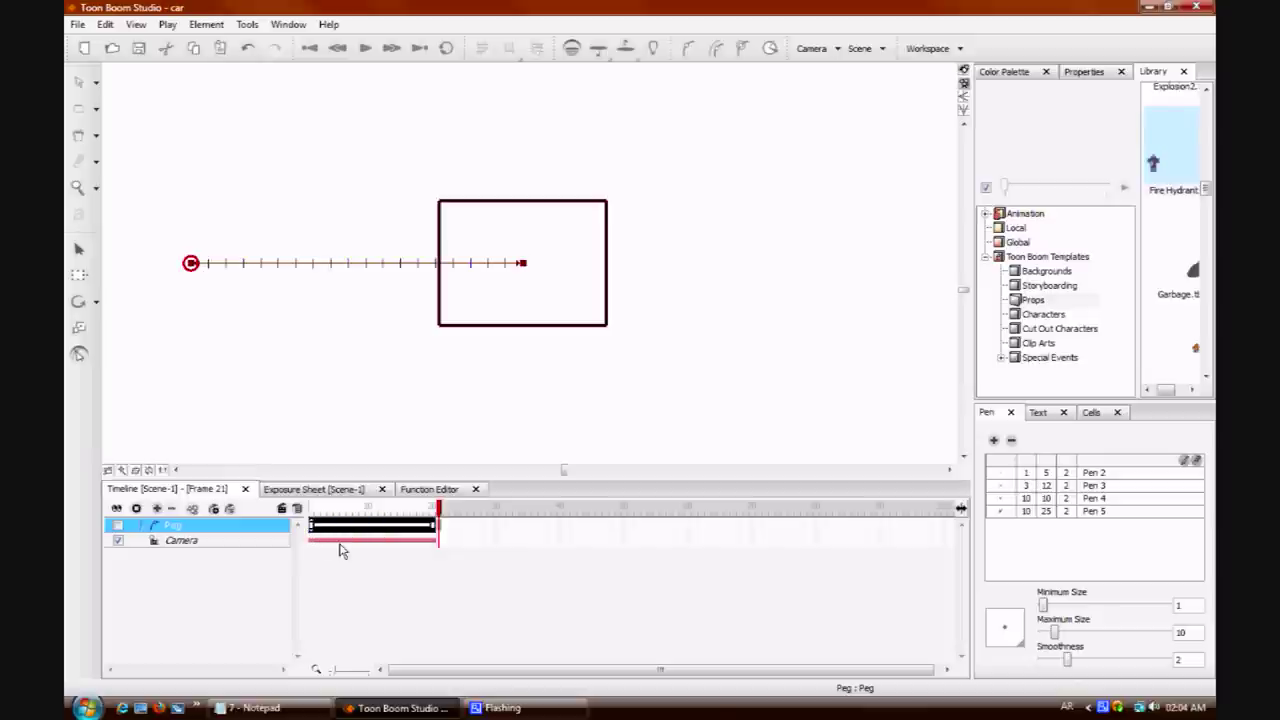
{"action": "left_click", "coordinate": [443, 539]}
{"action": "left_click", "coordinate": [437, 527]}
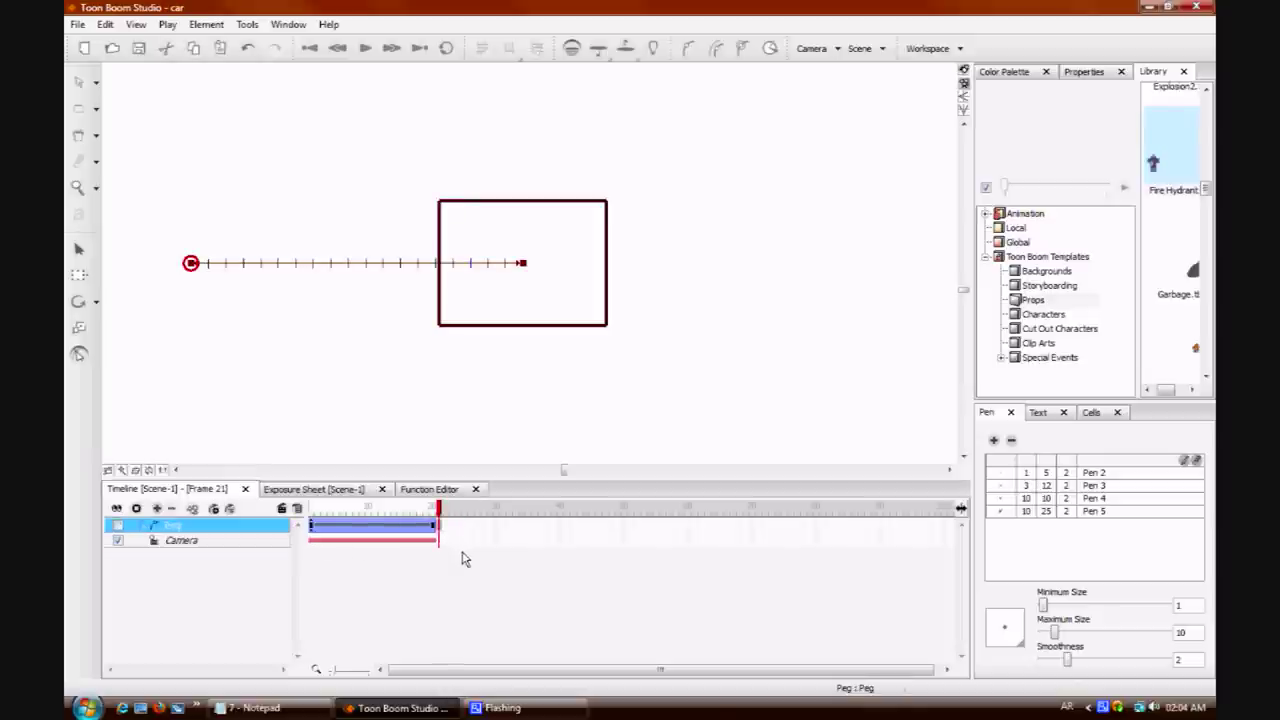
{"action": "key", "text": "ctrl+v"}
{"action": "left_click", "coordinate": [569, 526]}
{"action": "key", "text": "ctrl+v"}
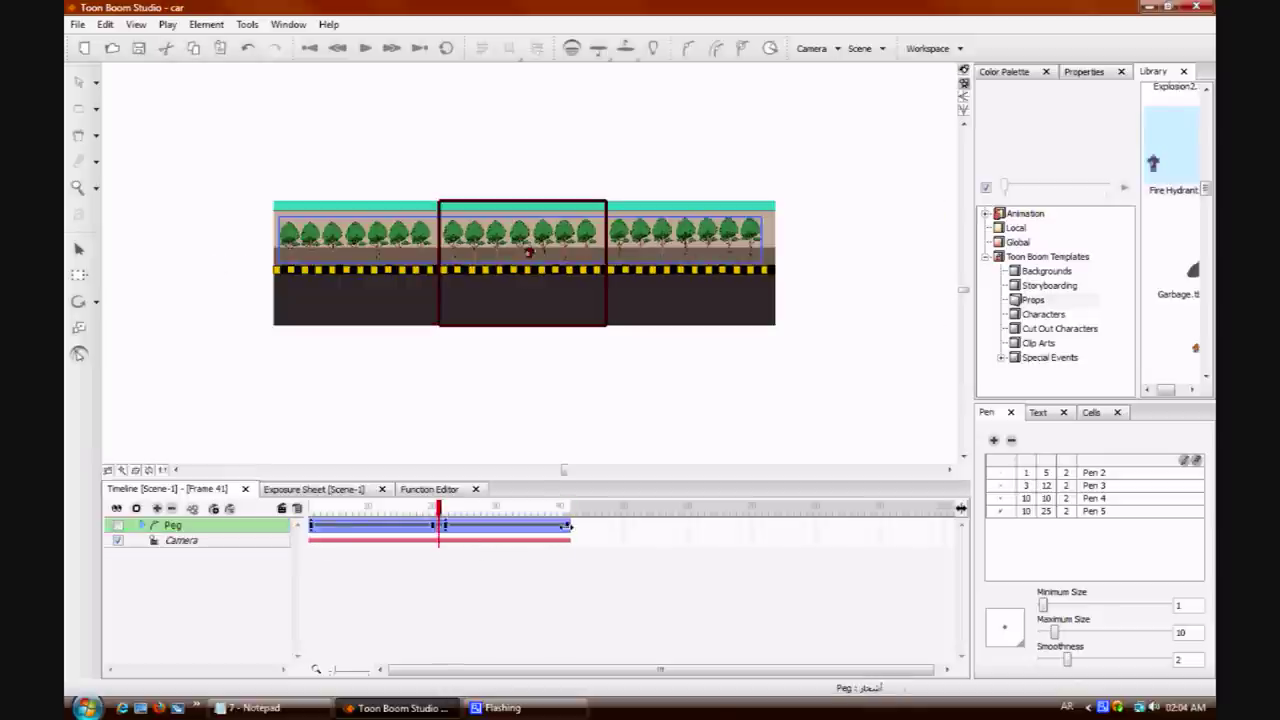
{"action": "key", "text": "ctrl+z"}
{"action": "left_click", "coordinate": [569, 530]}
{"action": "key", "text": "ctrl+v"}
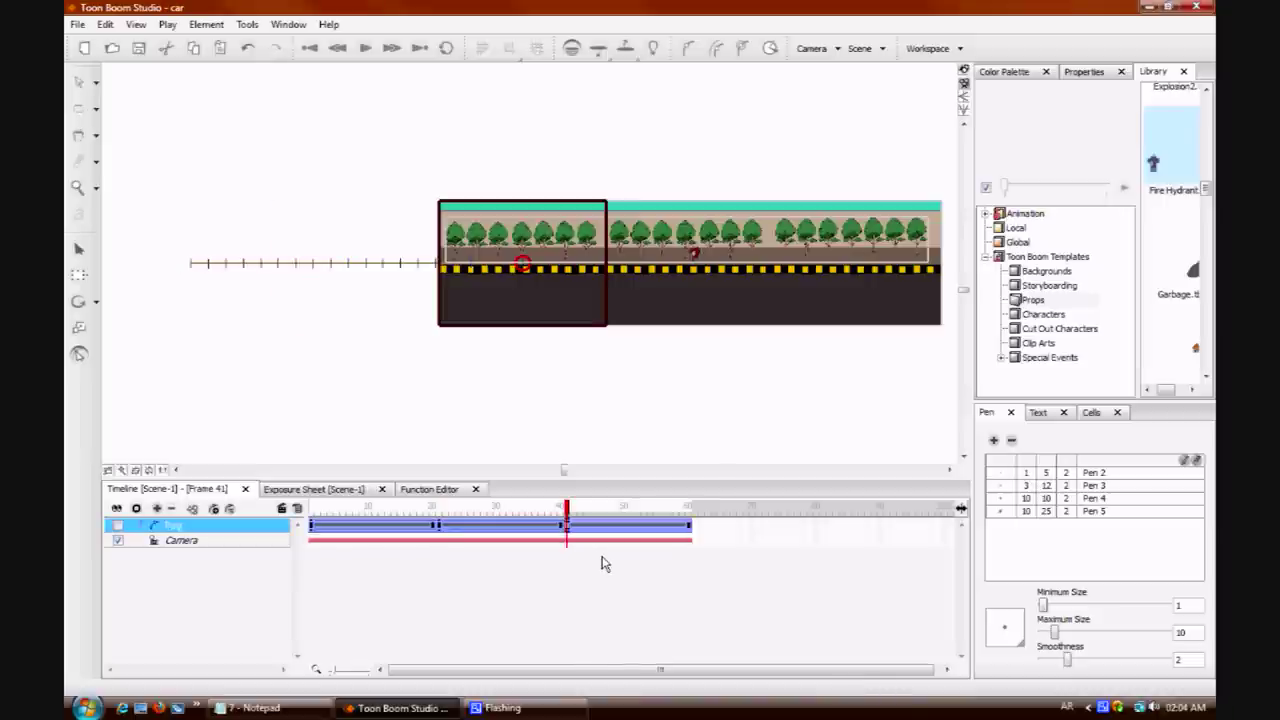
Return to frame 1 and add one new Drawing element named car above the peg.
{"action": "left_click_drag", "start_coordinate": [568, 515], "coordinate": [320, 524]}
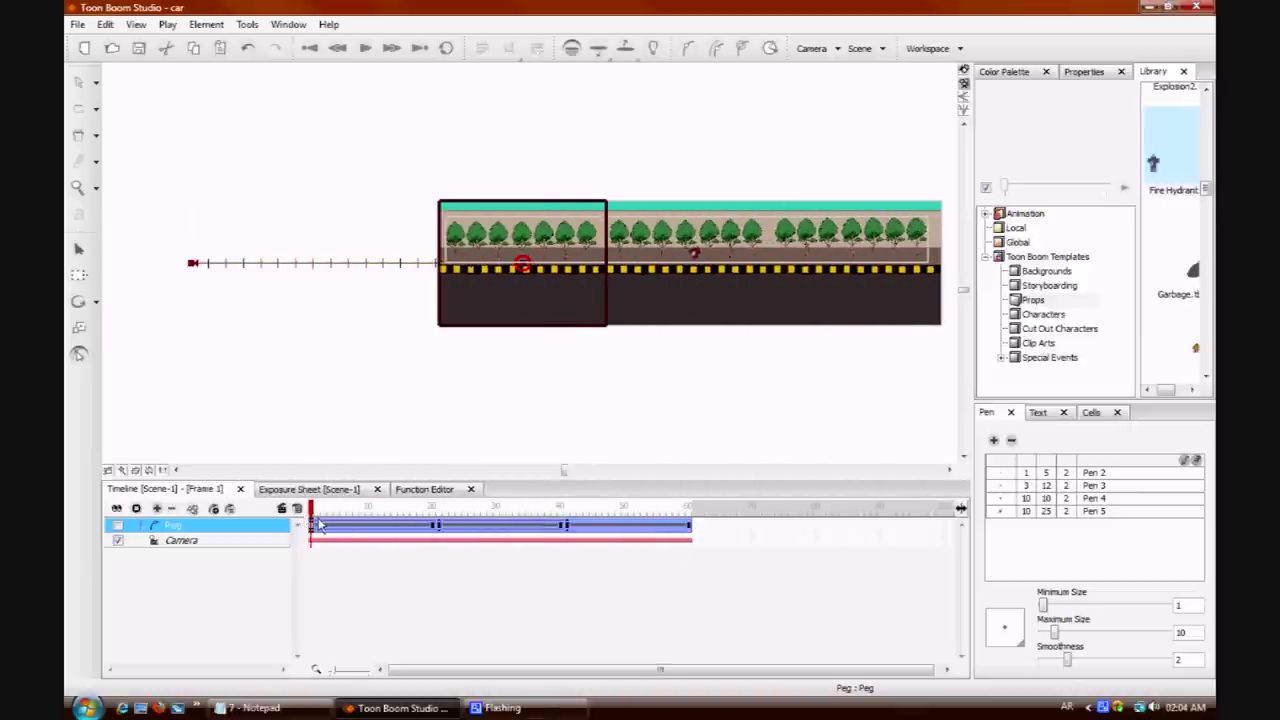
{"action": "left_click", "coordinate": [157, 510]}
{"action": "key", "text": "Tab"}
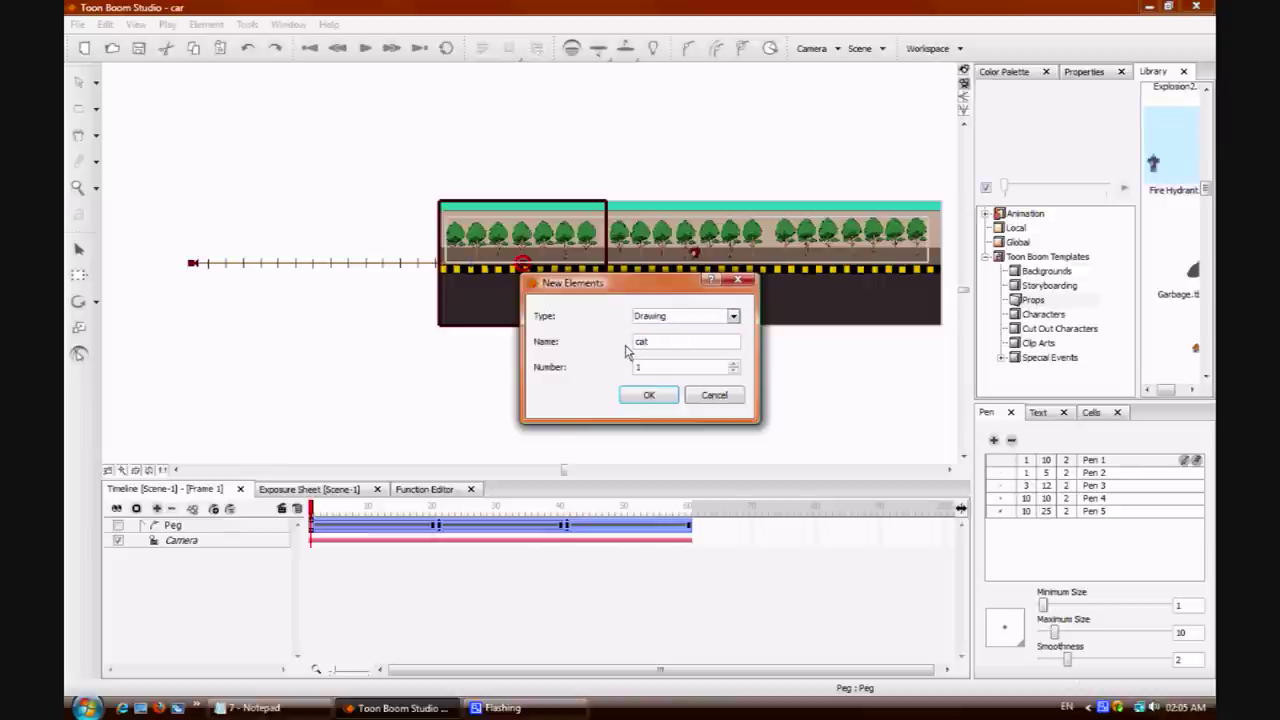
{"action": "key", "text": "Return"}
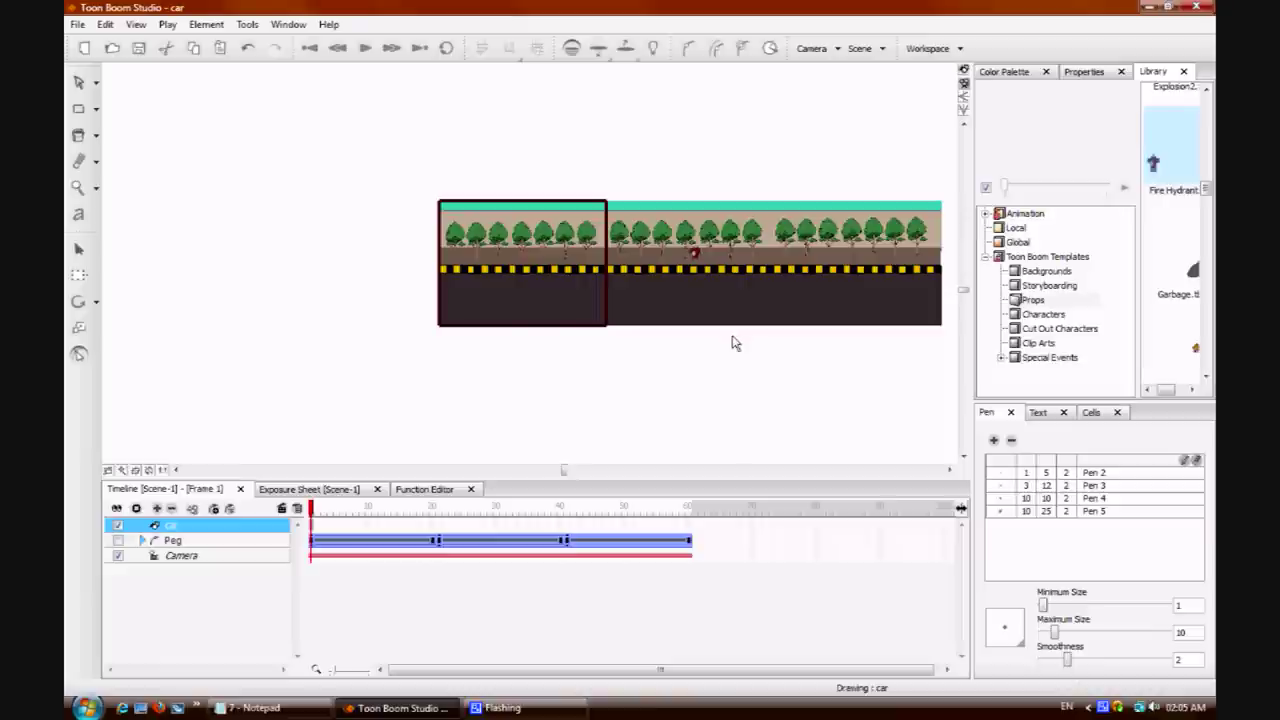